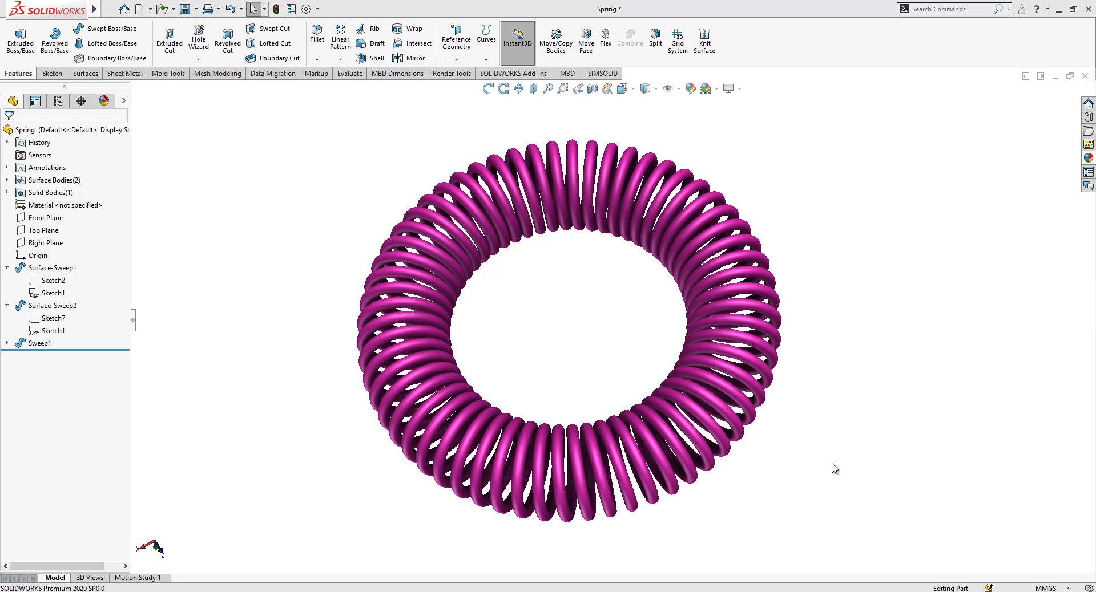
# - Create a new part and begin a sketch on the Top Plane
pyautogui.click(139, 9)
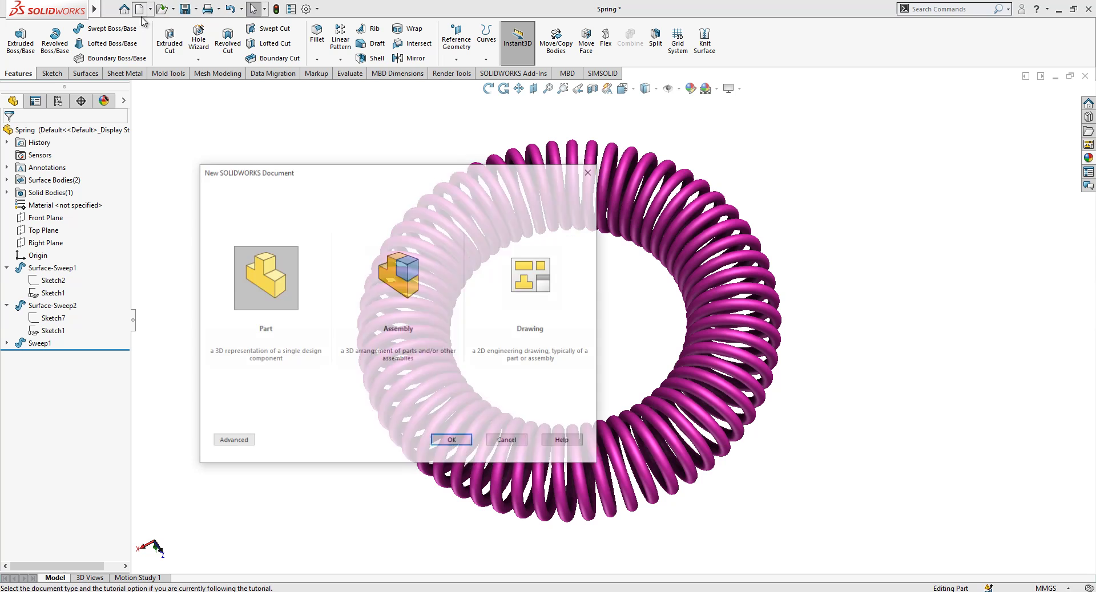
pyautogui.click(281, 290)
pyautogui.click(453, 440)
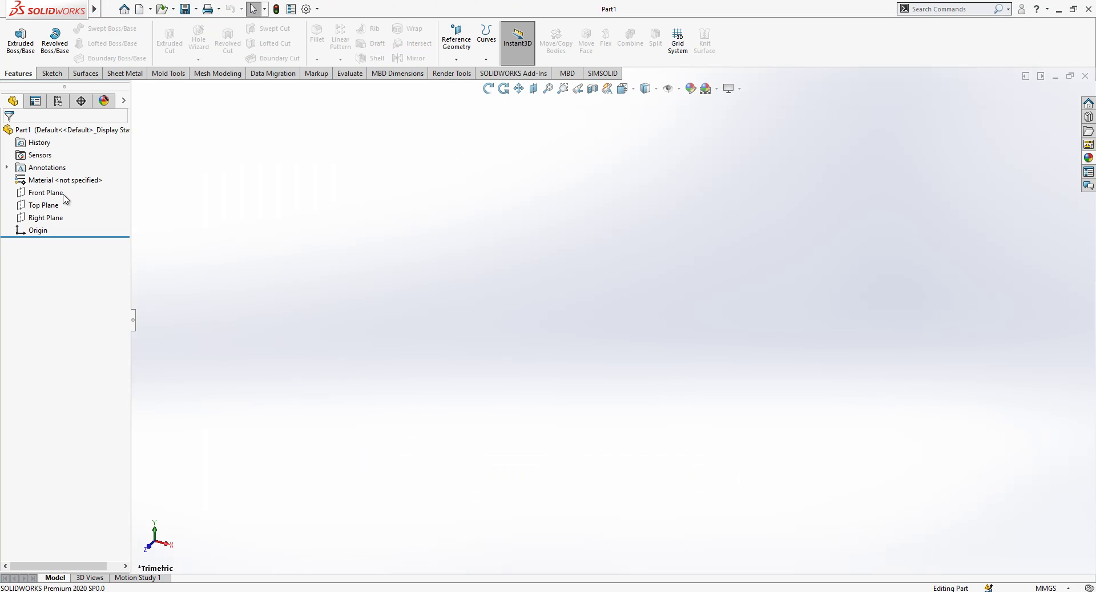
pyautogui.click(42, 205)
pyautogui.click(49, 184)
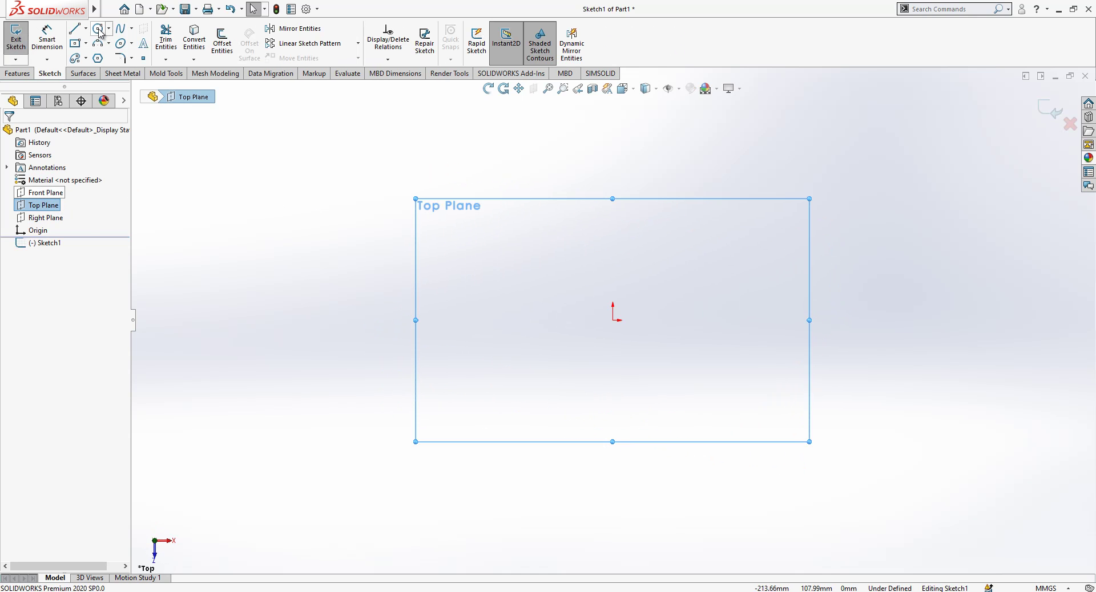
# - Draw a circle centred on the origin and dimension its diameter to 100 mm
pyautogui.click(99, 29)
pyautogui.moveTo(613, 321); pyautogui.dragTo(626, 320)
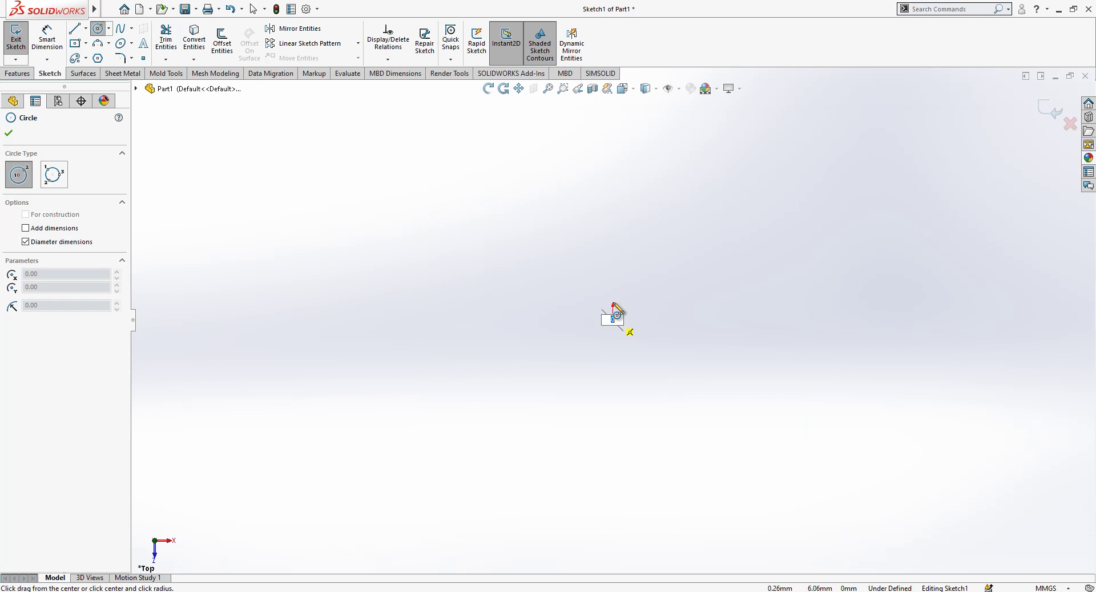
pyautogui.click(608, 188)
pyautogui.press('d')
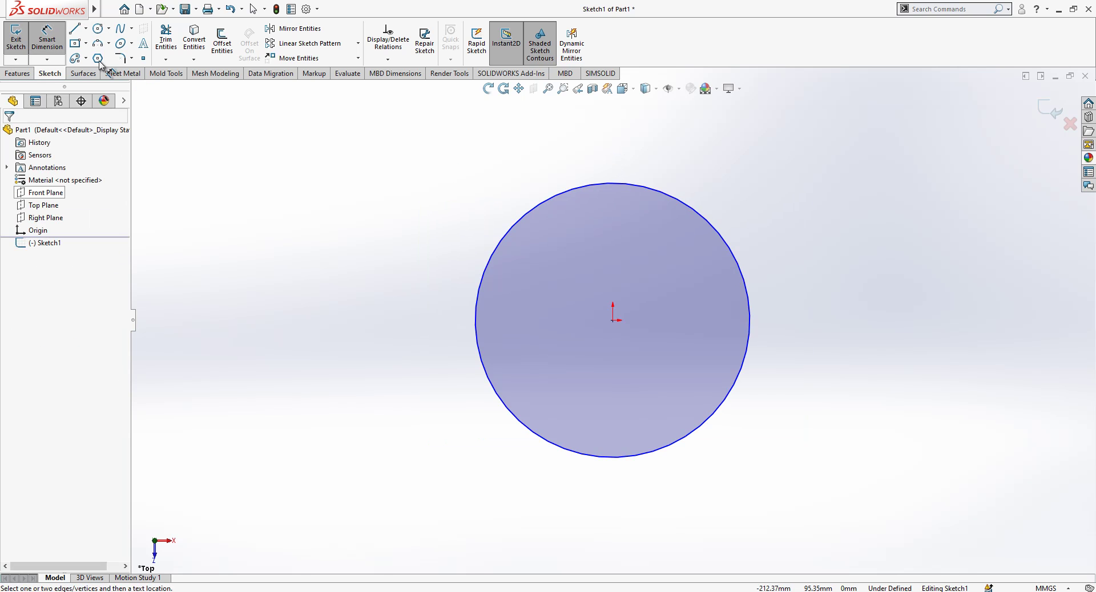
pyautogui.click(566, 192)
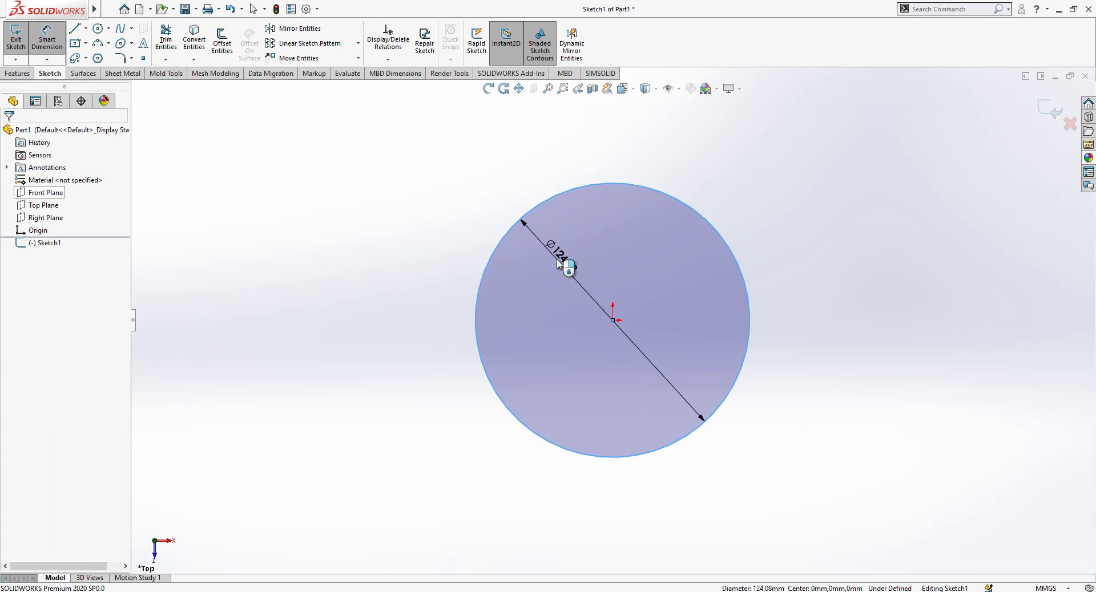
pyautogui.click(559, 262)
pyautogui.write('100')
pyautogui.press('Return')
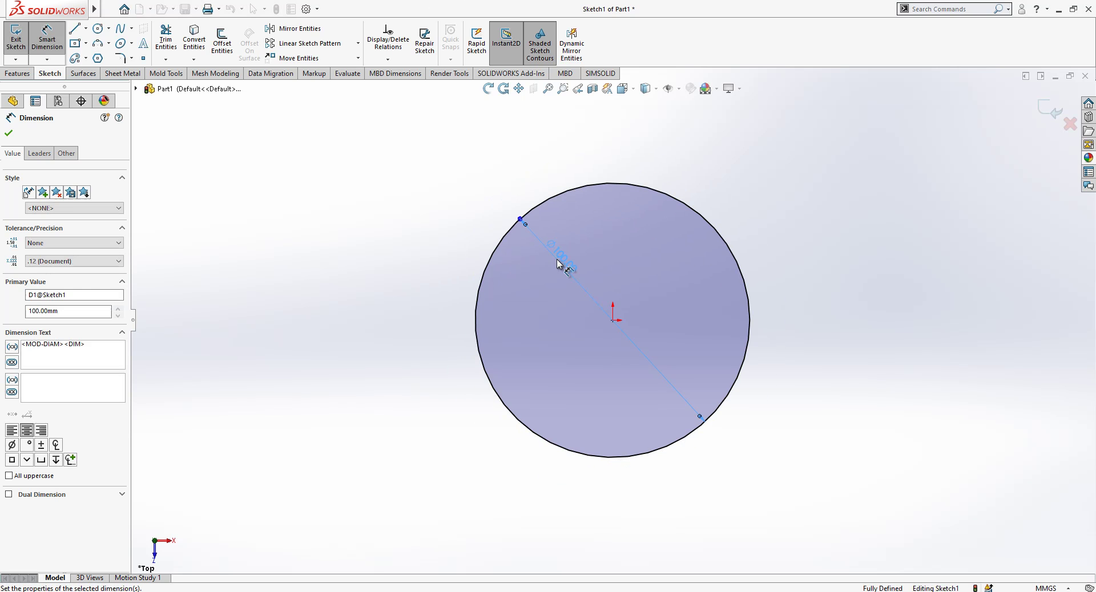
pyautogui.click(846, 188)
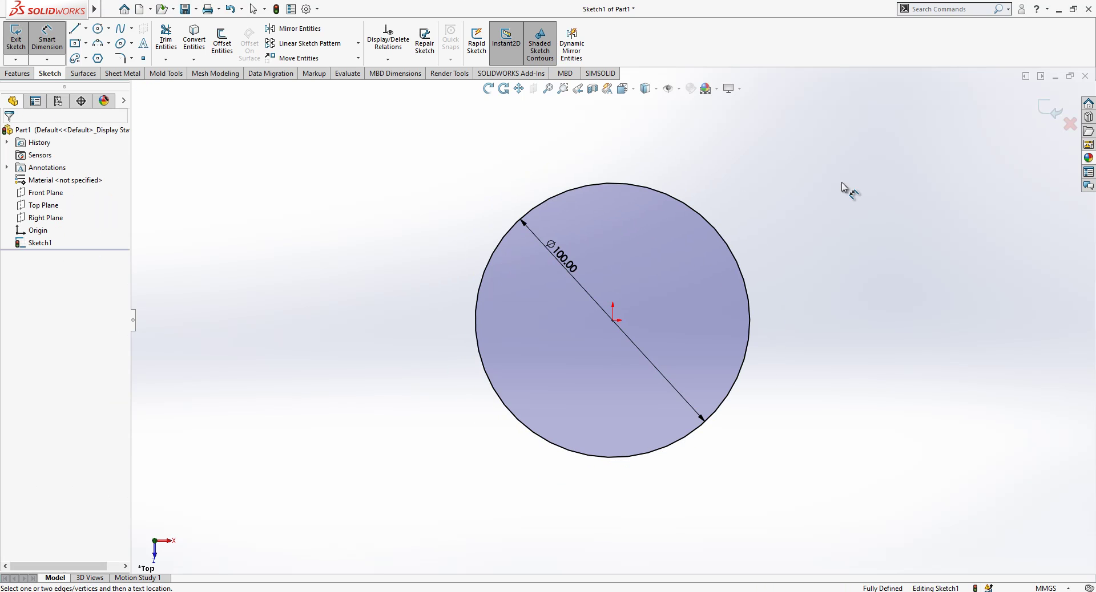
# - Exit Sketch1 and start a new sketch on the Right Plane in an isometric view
pyautogui.click(1048, 108)
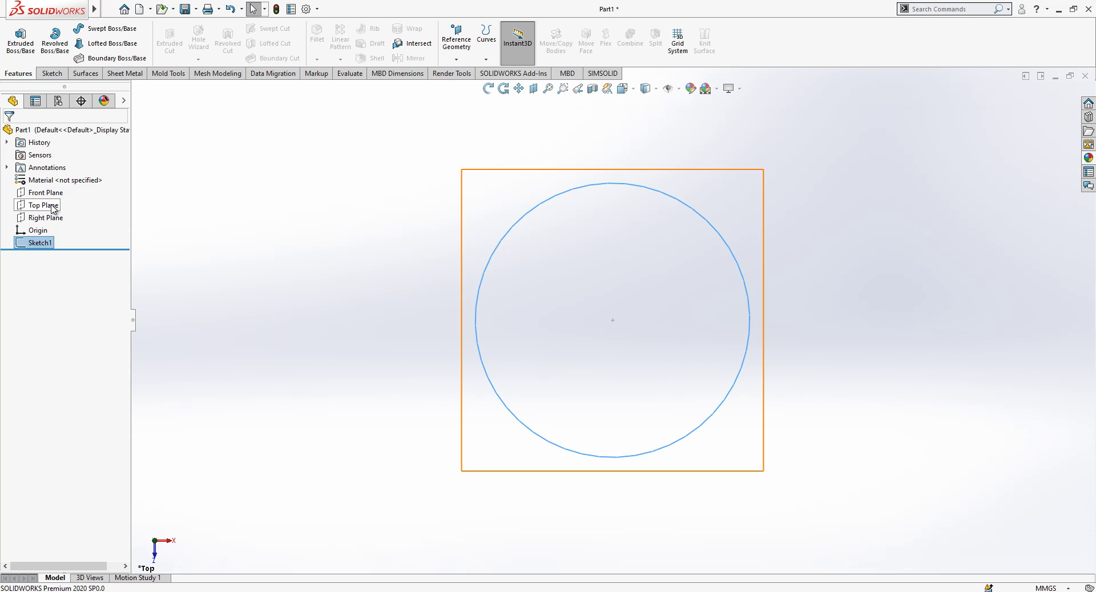
pyautogui.click(54, 218)
pyautogui.hotkey('ctrl', '7')
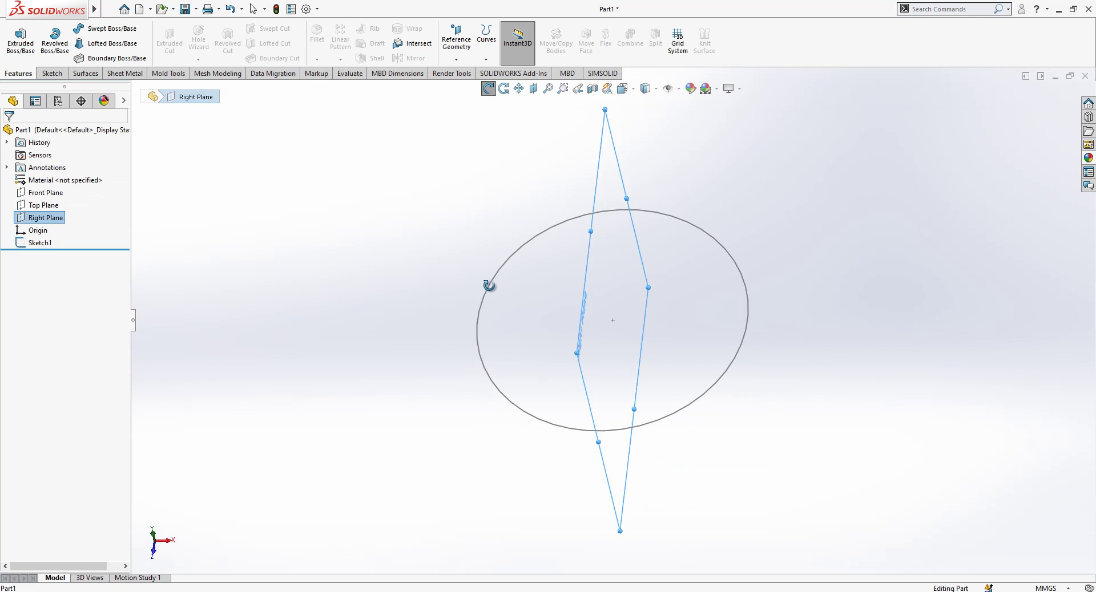
pyautogui.rightClick(64, 219)
pyautogui.click(71, 199)
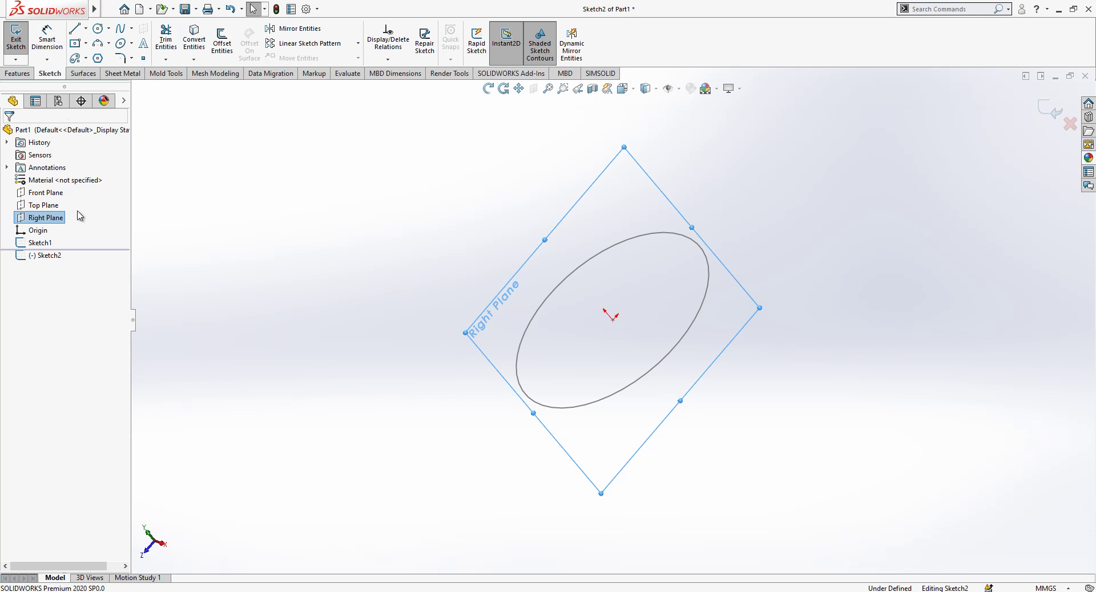
# - Draw a construction line from the origin out to the 100 mm ring
pyautogui.click(76, 29)
pyautogui.click(612, 318)
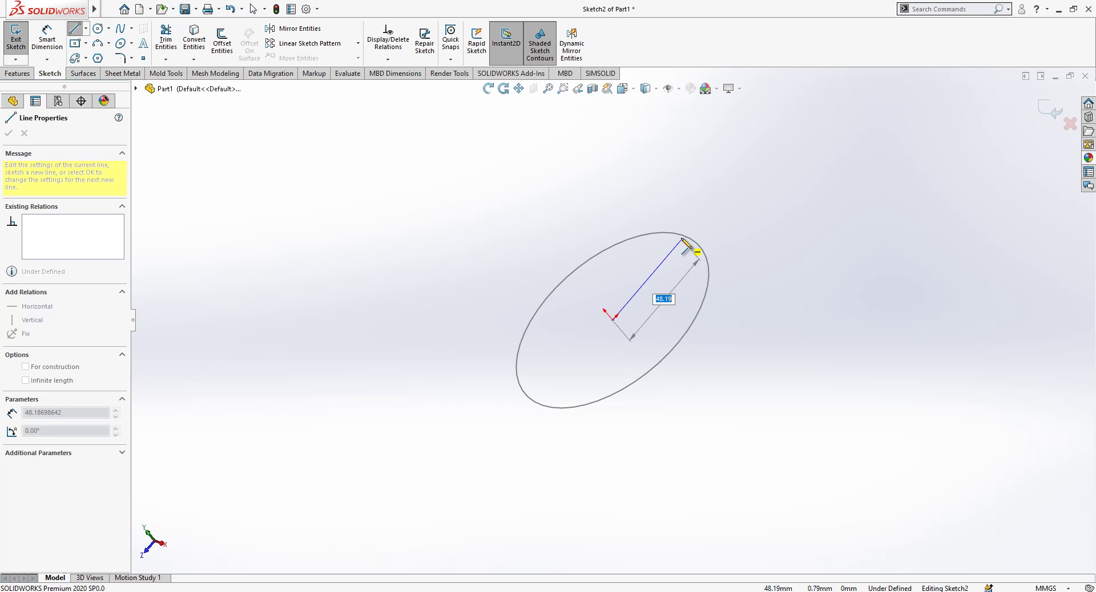
pyautogui.click(682, 240)
pyautogui.press('Escape')
pyautogui.moveTo(686, 246)
pyautogui.mouseDown(button='middle')
pyautogui.moveTo(699, 268)
pyautogui.moveTo(755, 225)
pyautogui.moveTo(676, 279)
pyautogui.mouseUp(button='middle')
pyautogui.click(671, 283)
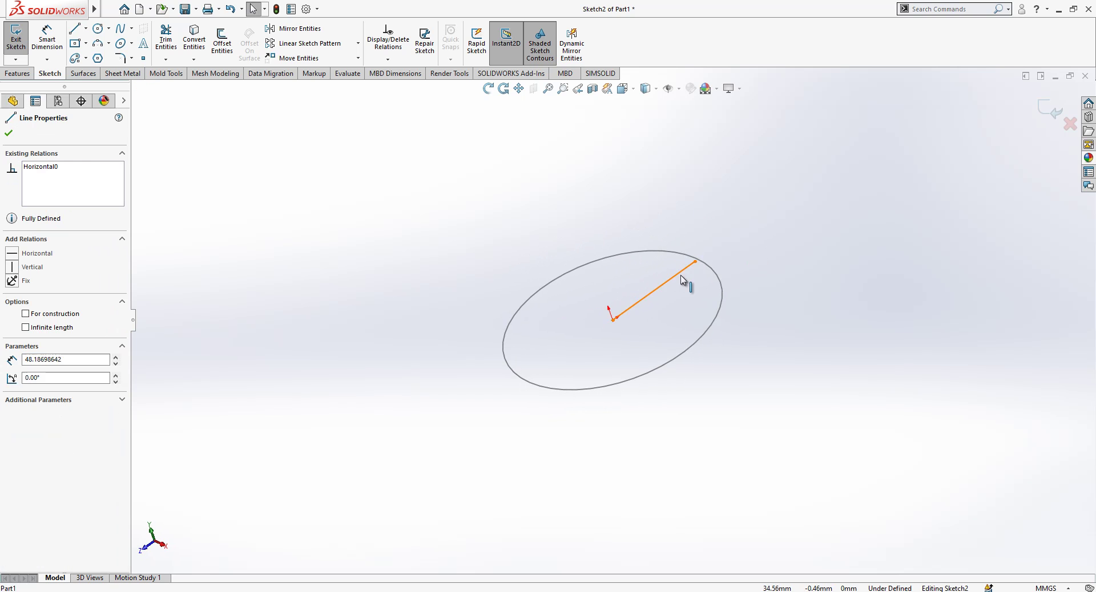
pyautogui.click(857, 244)
pyautogui.press('Escape')
pyautogui.click(696, 261)
pyautogui.keyDown('ctrl'); pyautogui.click(704, 266); pyautogui.keyUp('ctrl')
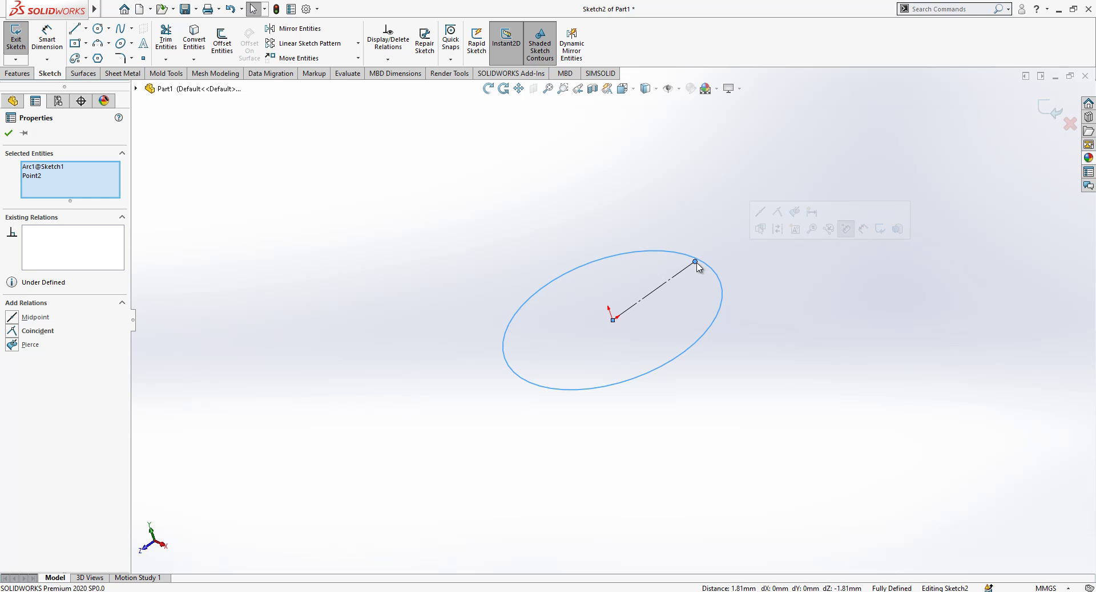
pyautogui.click(732, 280)
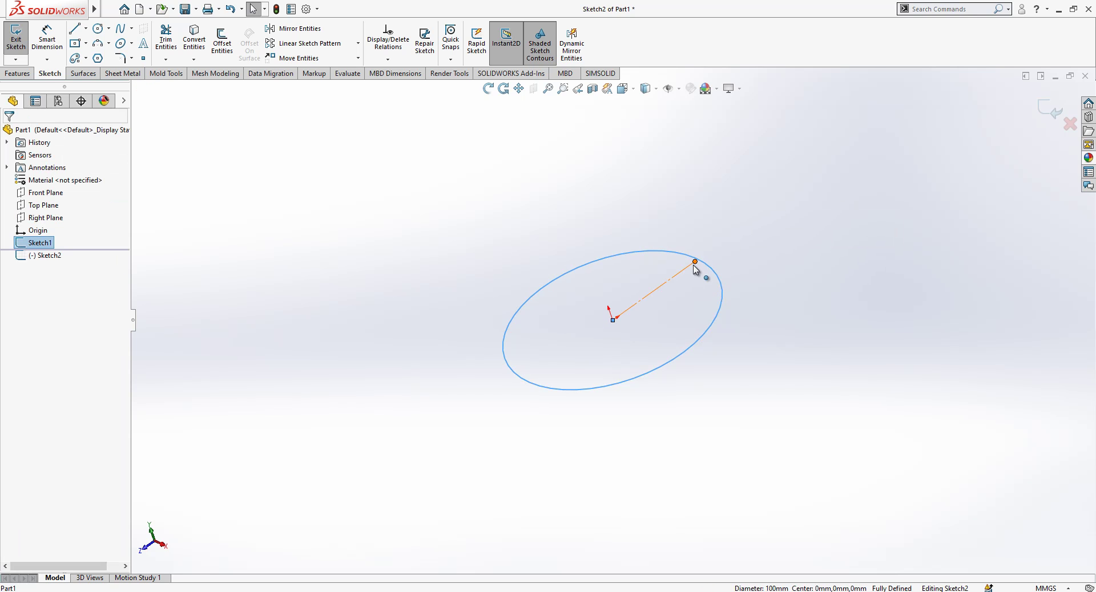
# - Add a Pierce relation between the line's outer endpoint and the ring
pyautogui.click(695, 263)
pyautogui.keyDown('ctrl'); pyautogui.click(703, 265); pyautogui.keyUp('ctrl')
pyautogui.click(12, 345)
pyautogui.click(284, 288)
# - Draw a circle centred on the line's endpoint and dimension it to Ø25 mm
pyautogui.click(98, 28)
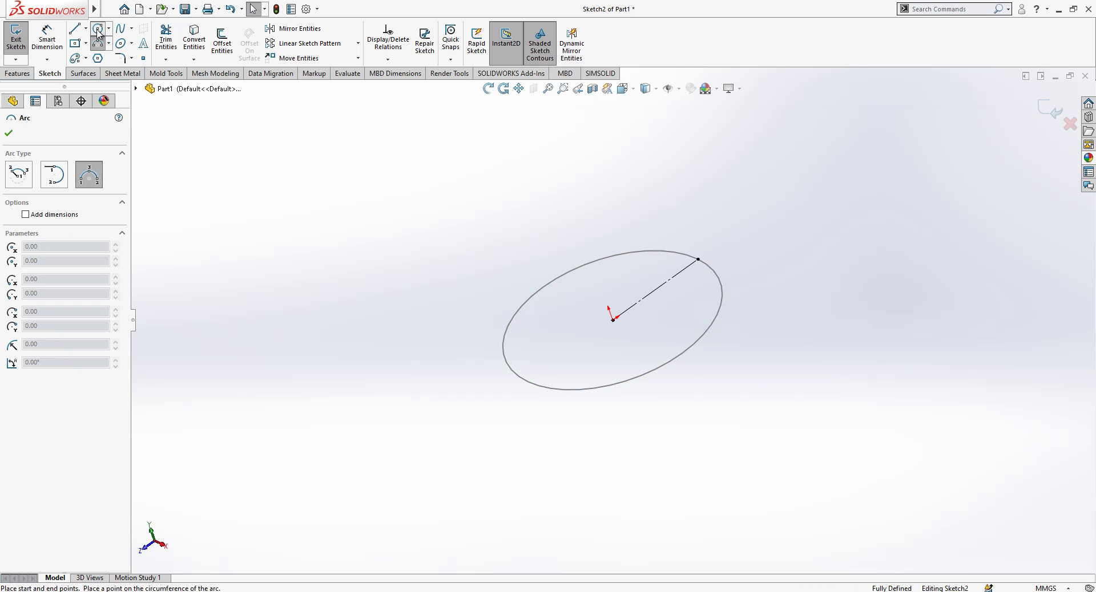
pyautogui.click(697, 260)
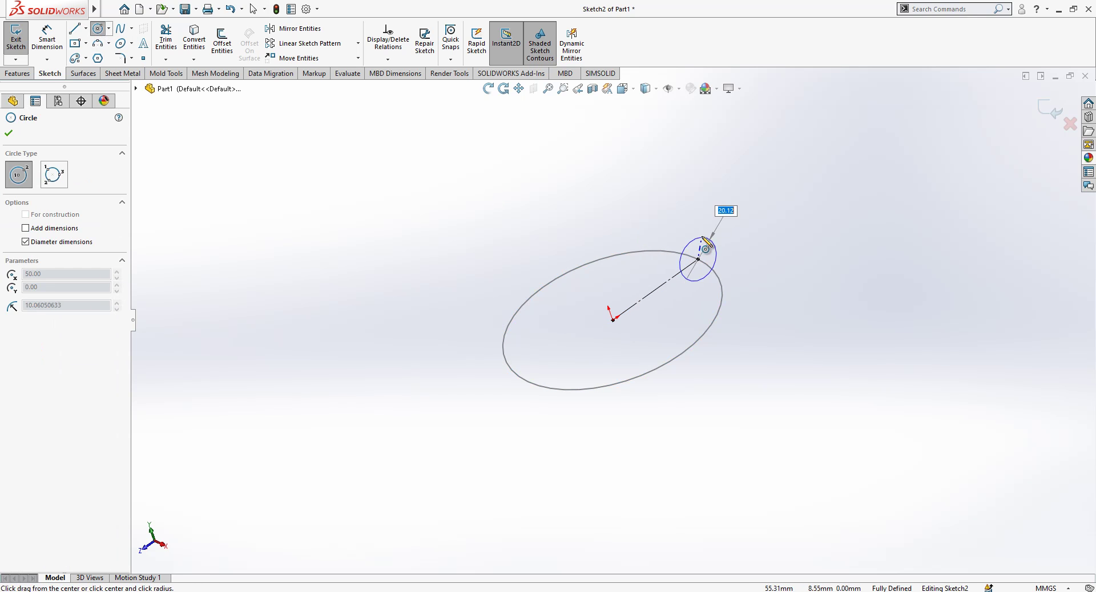
pyautogui.click(716, 239)
pyautogui.click(49, 35)
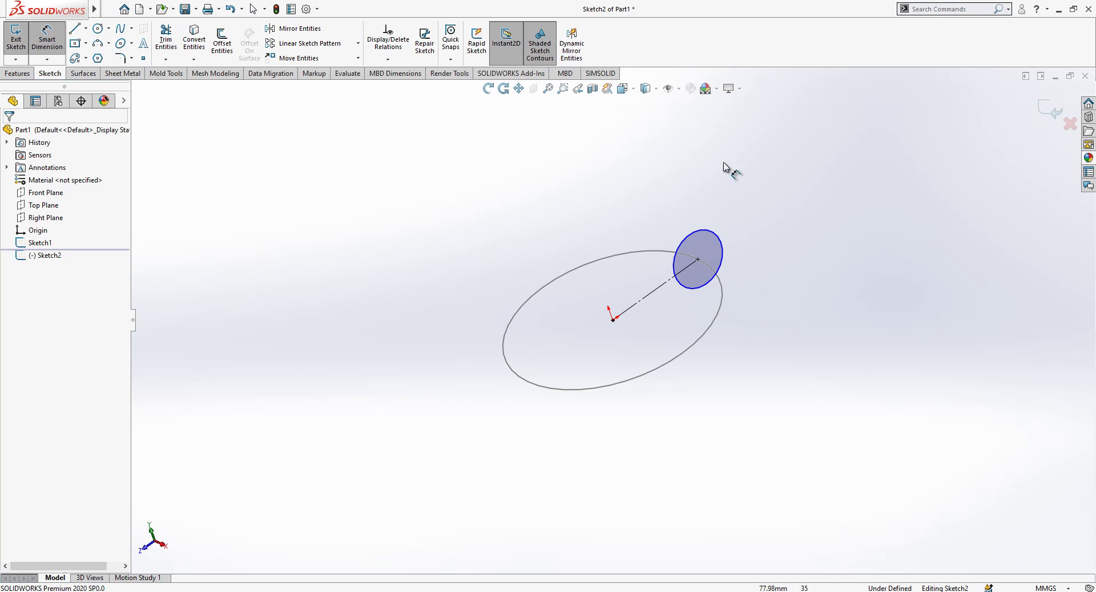
pyautogui.click(713, 235)
pyautogui.click(754, 227)
pyautogui.write('25')
pyautogui.press('Return')
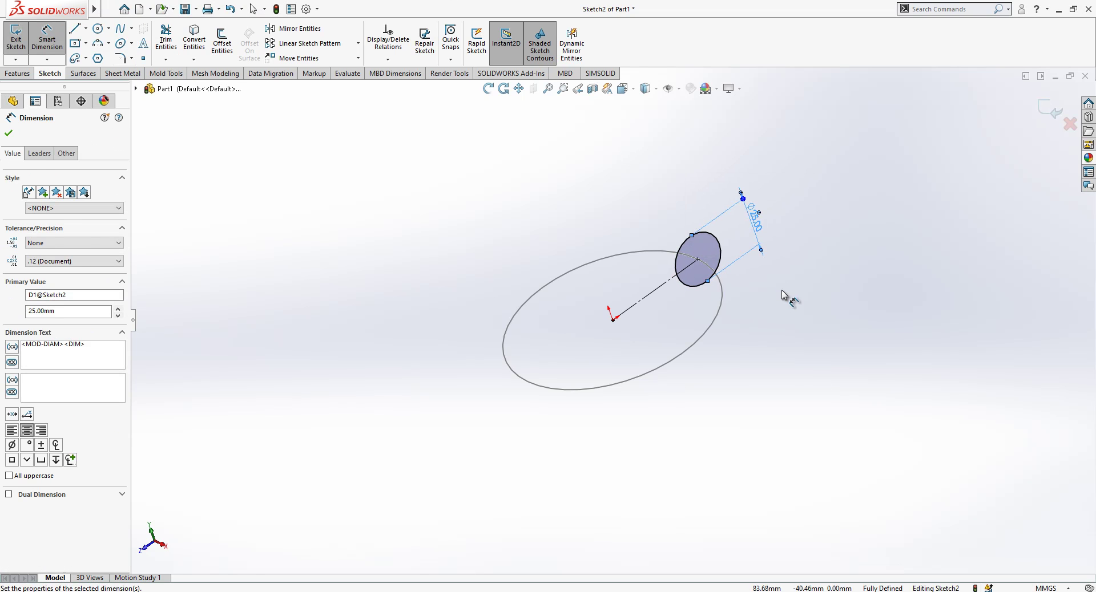
pyautogui.scroll(-2, 694, 266)
pyautogui.moveTo(626, 312); pyautogui.dragTo(740, 301, button='middle')
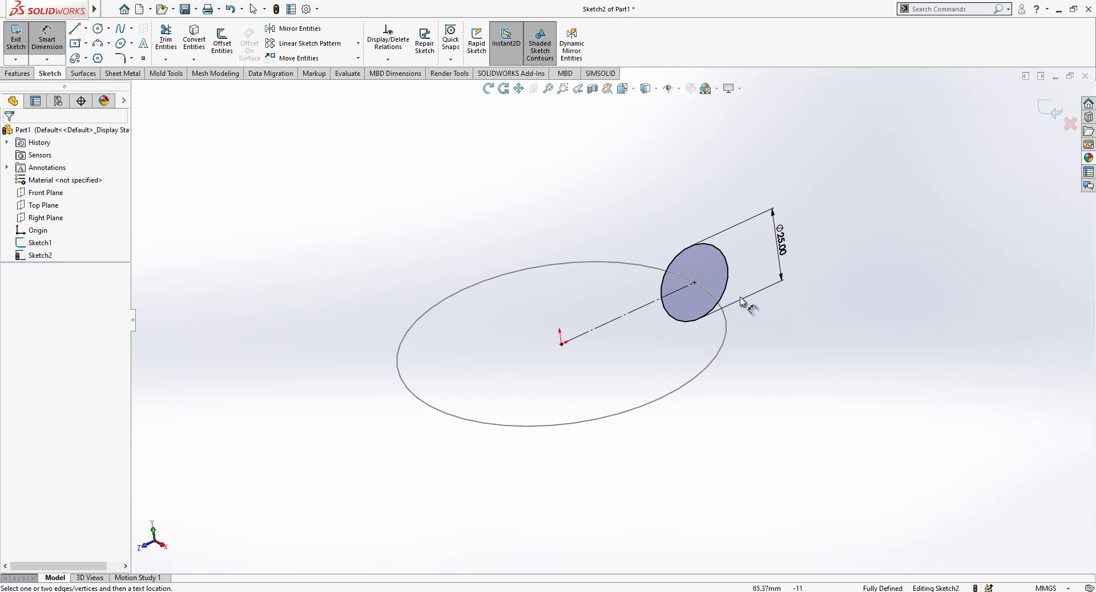
# - Sweep the Ø25 mm Sketch2 circle along the Sketch1 ring into a toroidal surface
pyautogui.click(1044, 109)
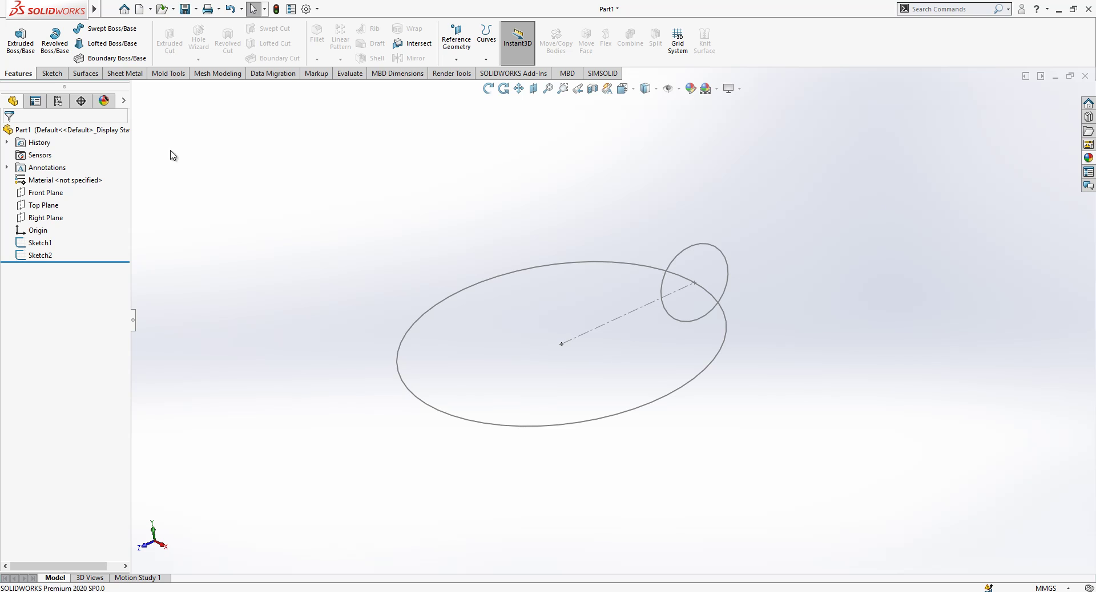
pyautogui.click(23, 247)
pyautogui.click(40, 255)
pyautogui.click(245, 254)
pyautogui.click(85, 73)
pyautogui.click(90, 49)
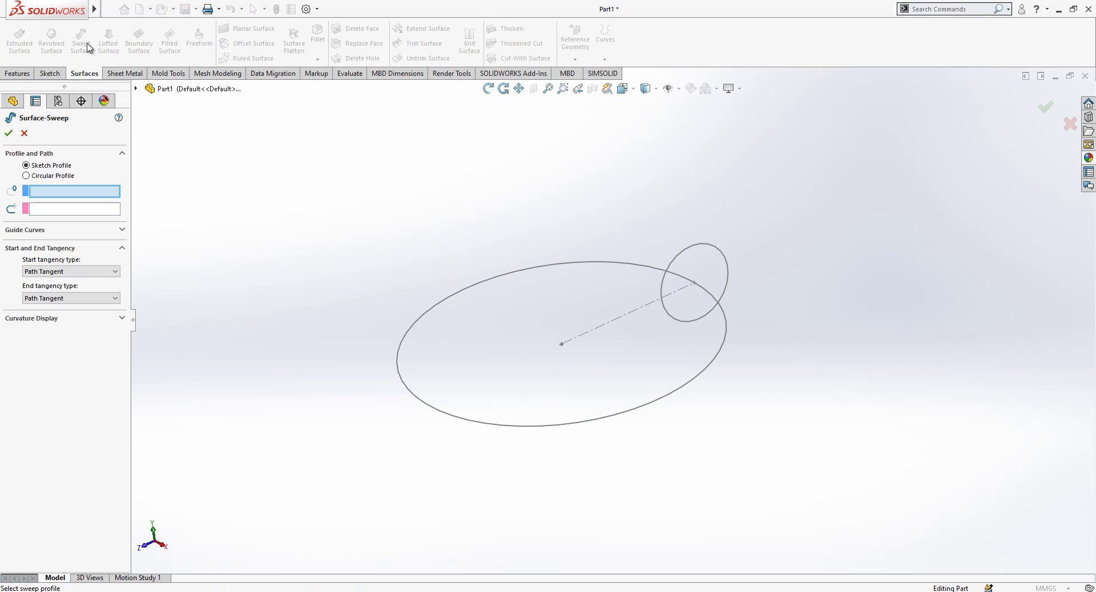
pyautogui.click(717, 254)
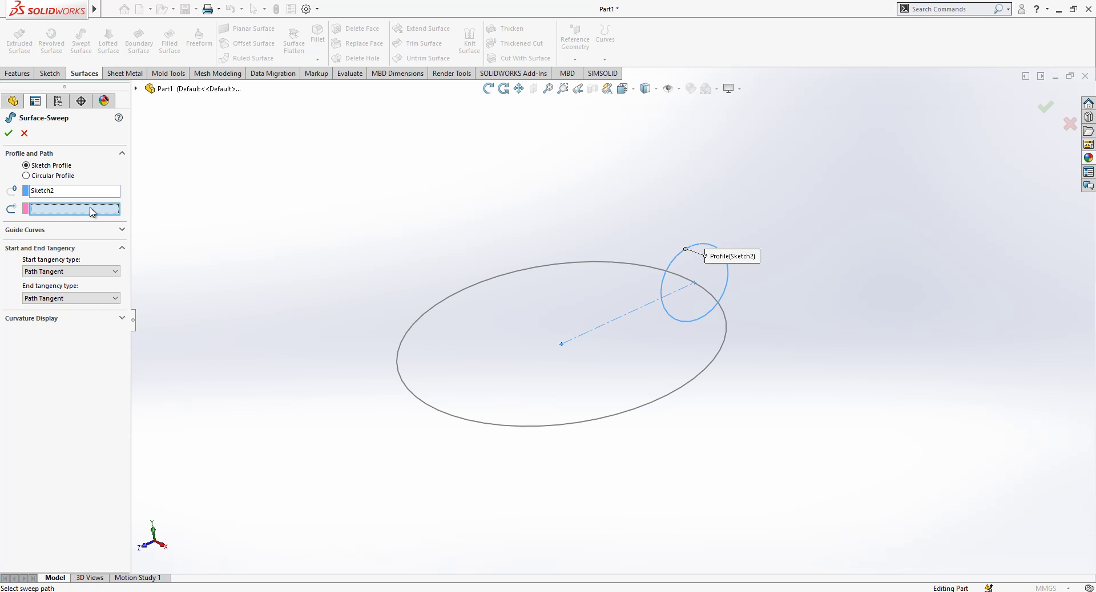
pyautogui.click(619, 262)
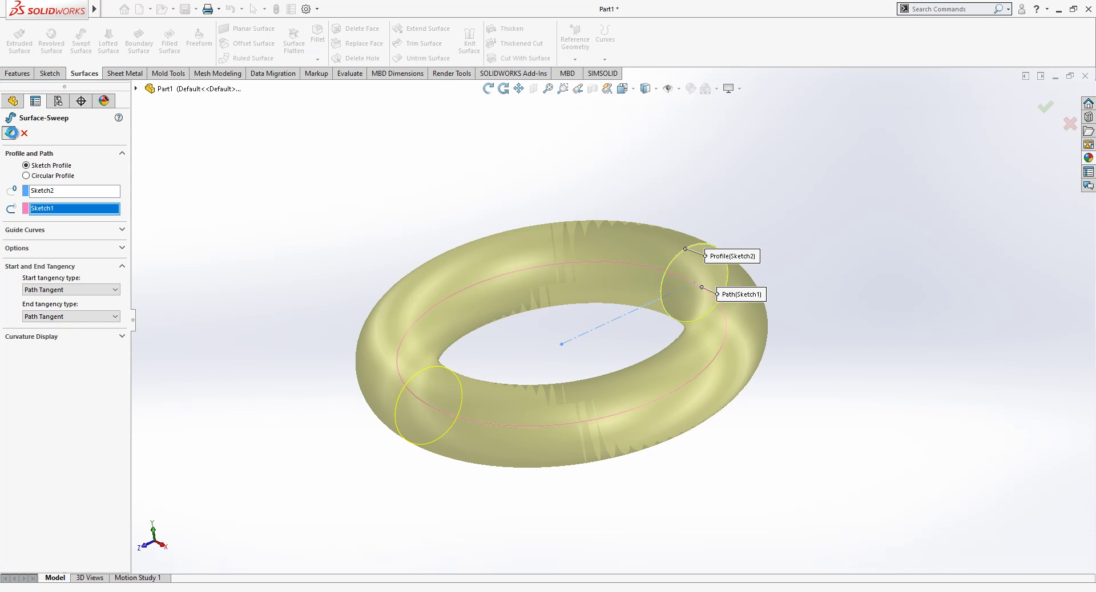
pyautogui.click(8, 134)
pyautogui.moveTo(384, 208); pyautogui.dragTo(708, 334, button='middle')
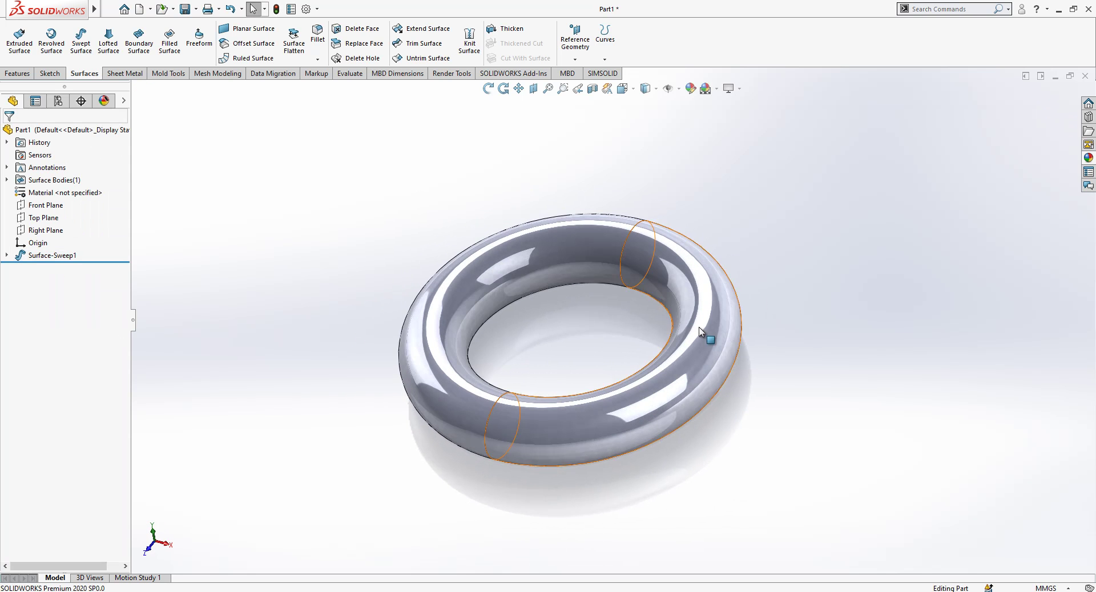
# - On the Right Plane, sketch a line from the origin out to the torus tube
pyautogui.click(48, 230)
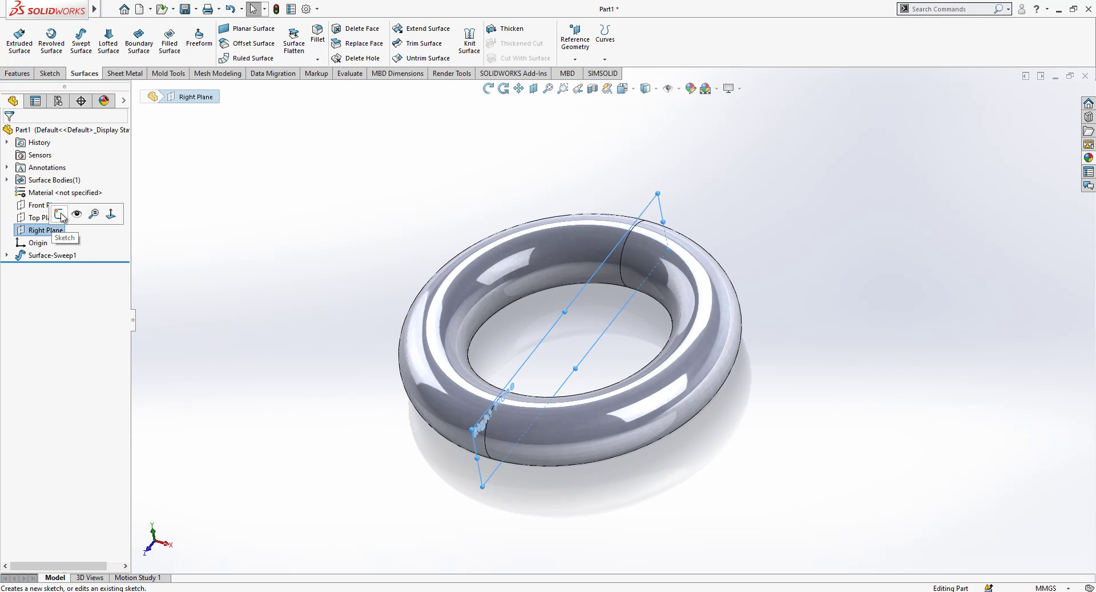
pyautogui.click(60, 216)
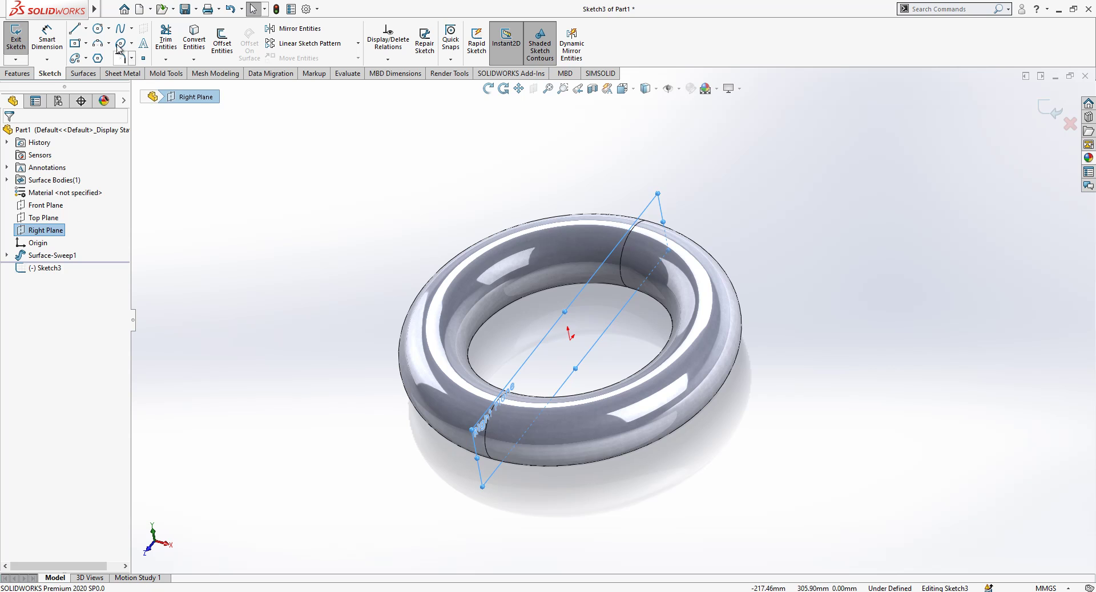
pyautogui.click(75, 28)
pyautogui.moveTo(659, 252); pyautogui.dragTo(574, 344, button='middle')
pyautogui.click(570, 340)
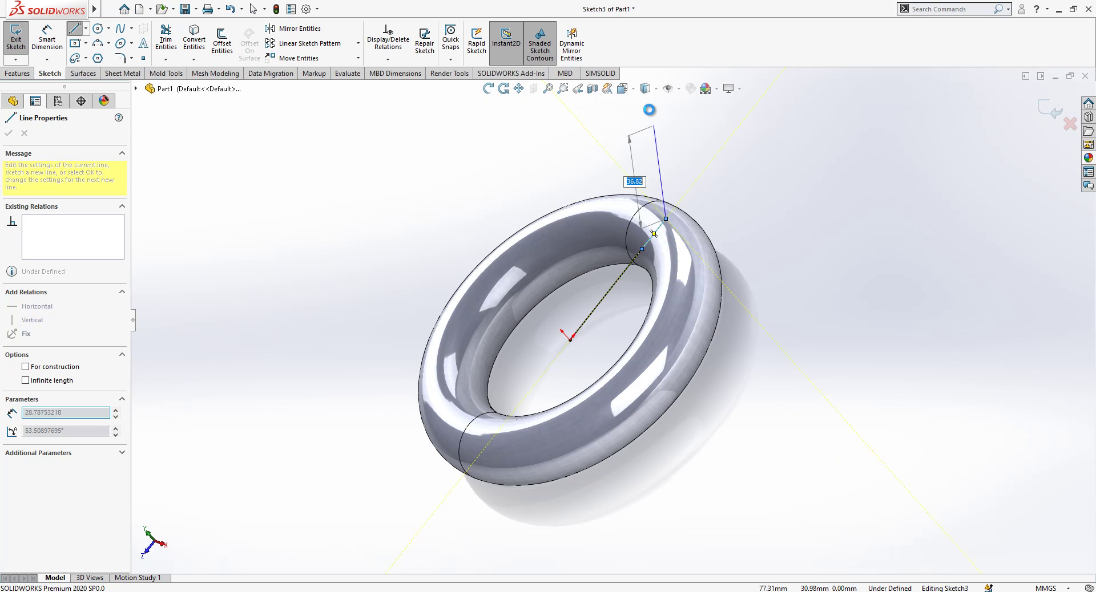
pyautogui.click(665, 219)
pyautogui.press('Escape')
# - Make the line's upper endpoint concentric with the tube's circular edge
pyautogui.click(633, 94)
pyautogui.click(565, 379)
pyautogui.moveTo(634, 148)
pyautogui.mouseDown(button='middle')
pyautogui.moveTo(630, 138)
pyautogui.moveTo(609, 144)
pyautogui.moveTo(649, 219)
pyautogui.moveTo(520, 165)
pyautogui.mouseUp(button='middle')
pyautogui.click(516, 170)
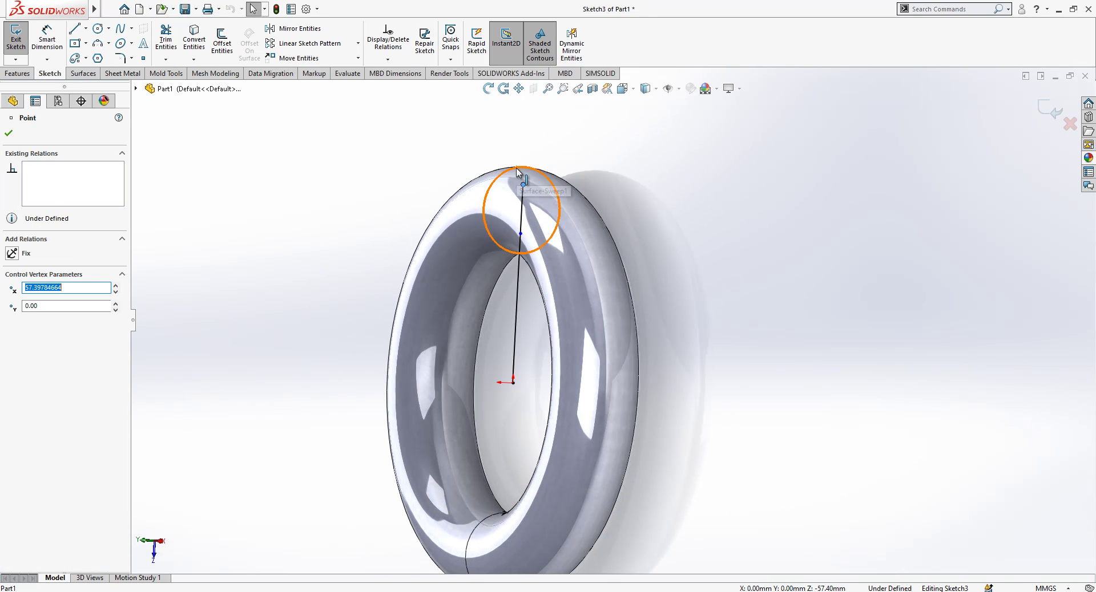
pyautogui.keyDown('ctrl'); pyautogui.click(516, 169); pyautogui.keyUp('ctrl')
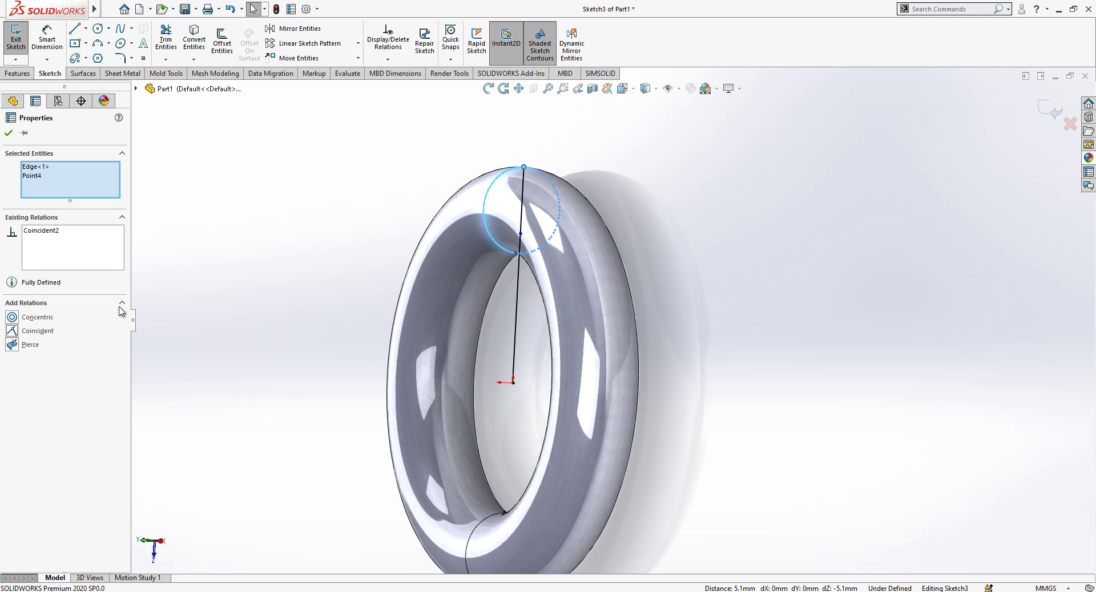
pyautogui.click(370, 243)
pyautogui.click(520, 234)
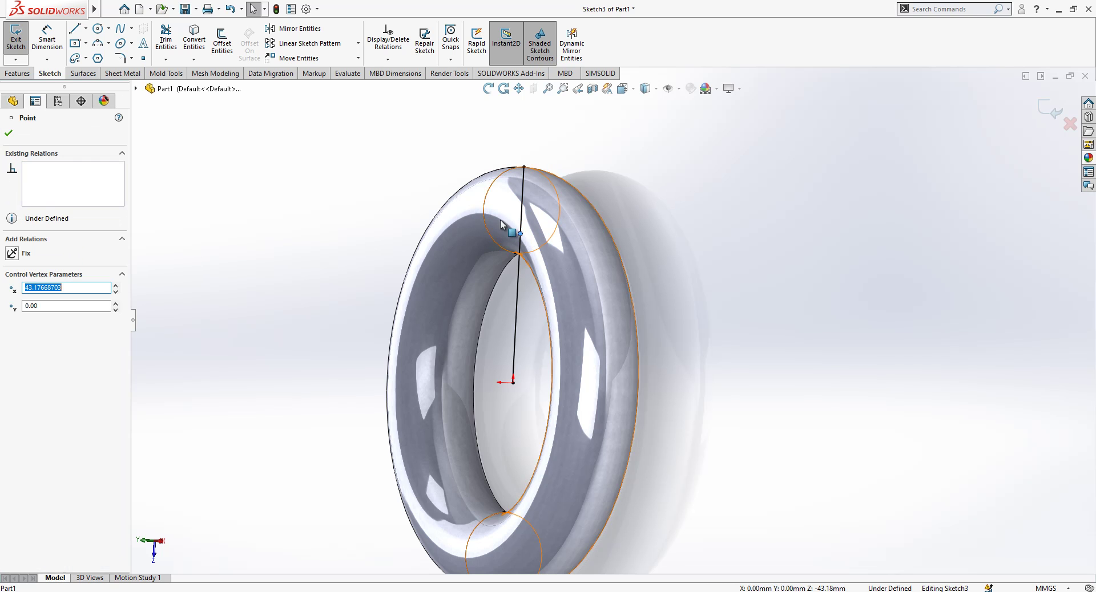
pyautogui.keyDown('ctrl'); pyautogui.click(485, 206); pyautogui.keyUp('ctrl')
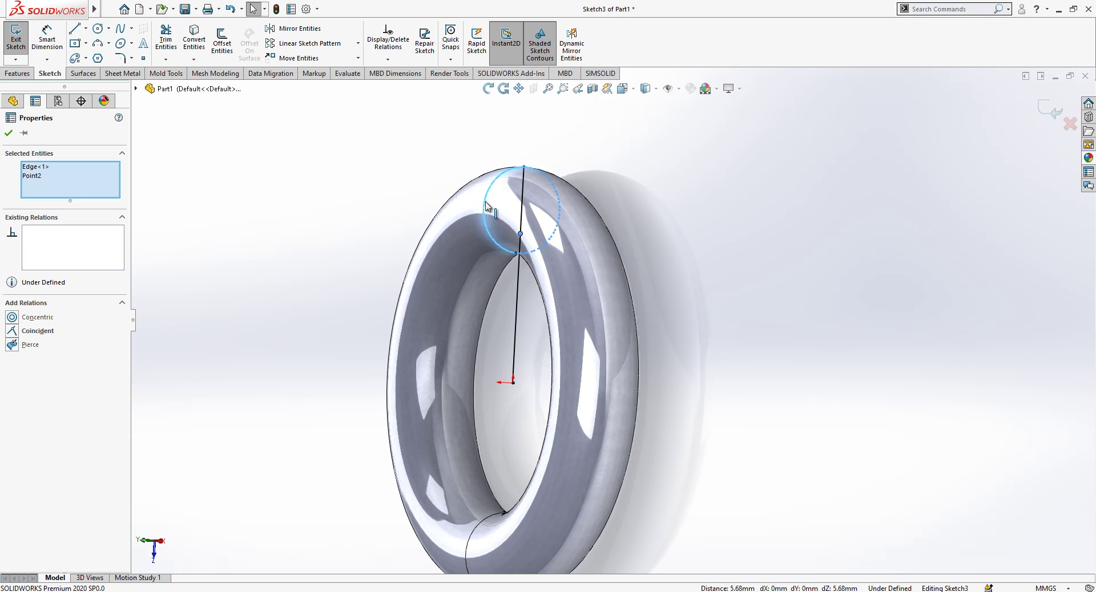
pyautogui.click(51, 321)
pyautogui.click(320, 283)
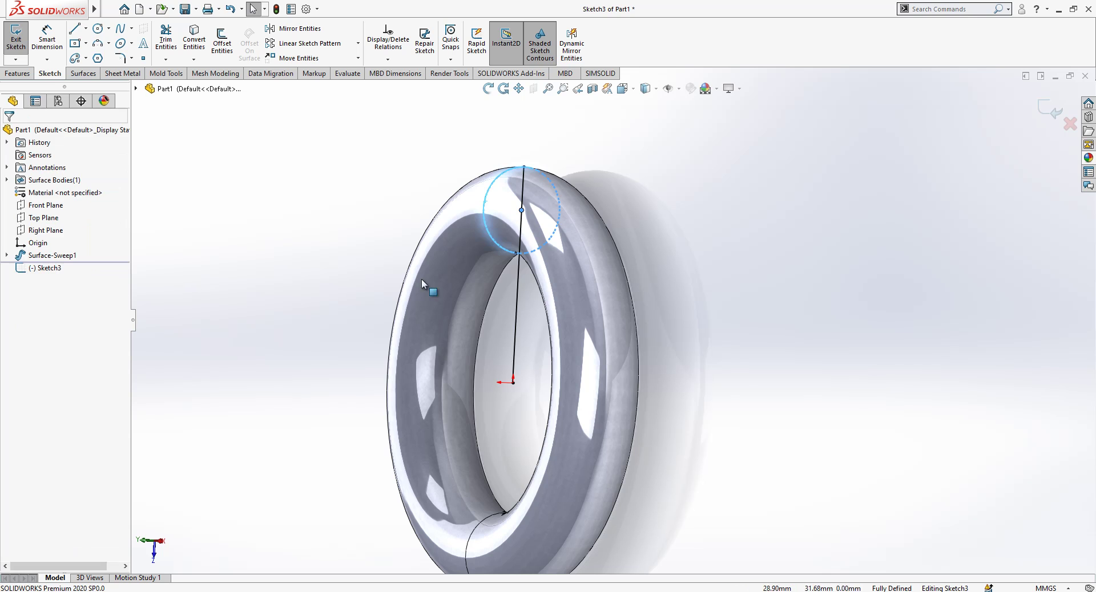
# - Convert the line from the origin into construction geometry
pyautogui.click(521, 232)
pyautogui.click(575, 198)
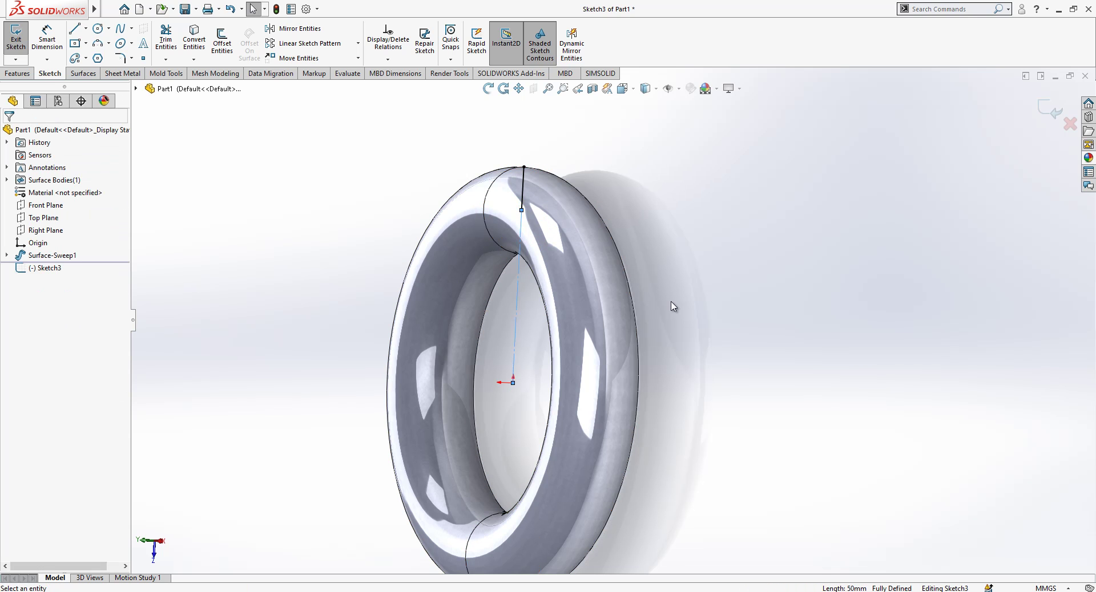
pyautogui.moveTo(690, 313); pyautogui.dragTo(640, 276, button='middle')
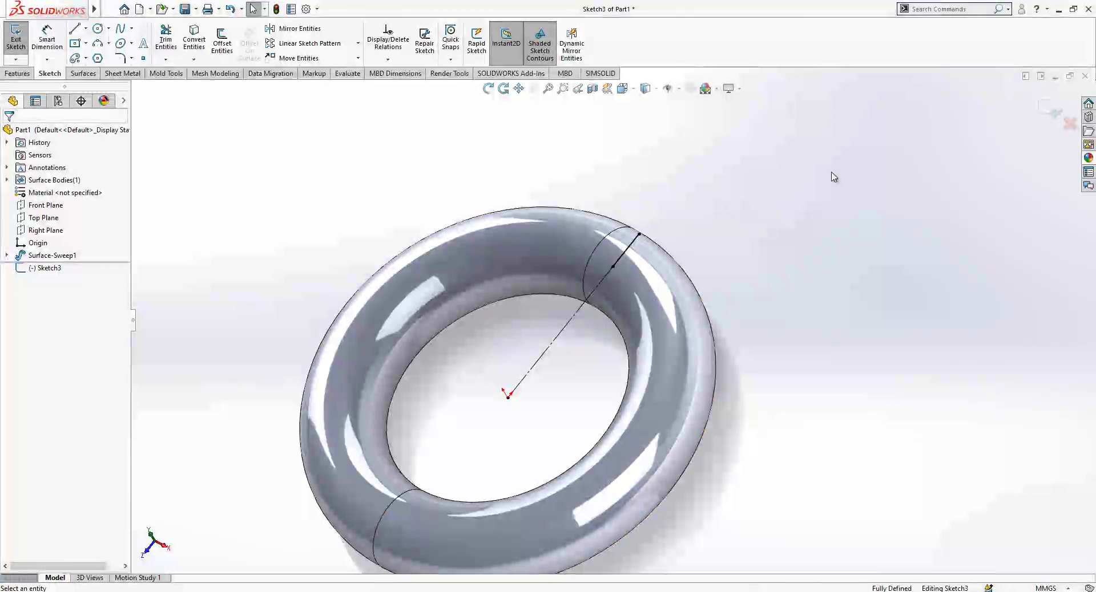
# - Exit Sketch3 and set up a swept surface with Sketch3 as profile and Sketch1 as path
pyautogui.click(1043, 121)
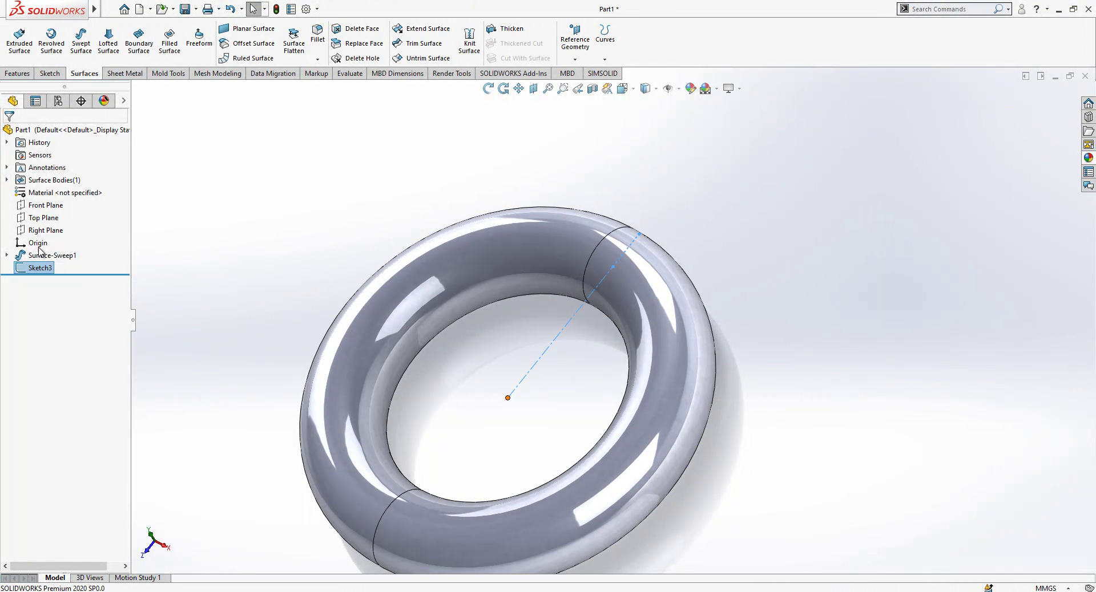
pyautogui.click(7, 255)
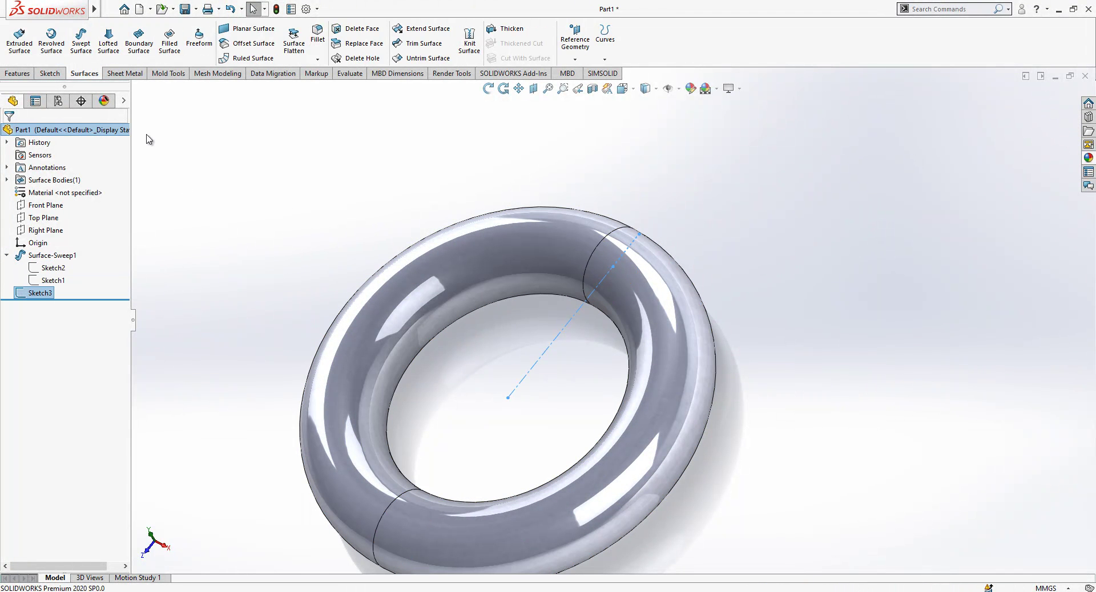
pyautogui.click(84, 48)
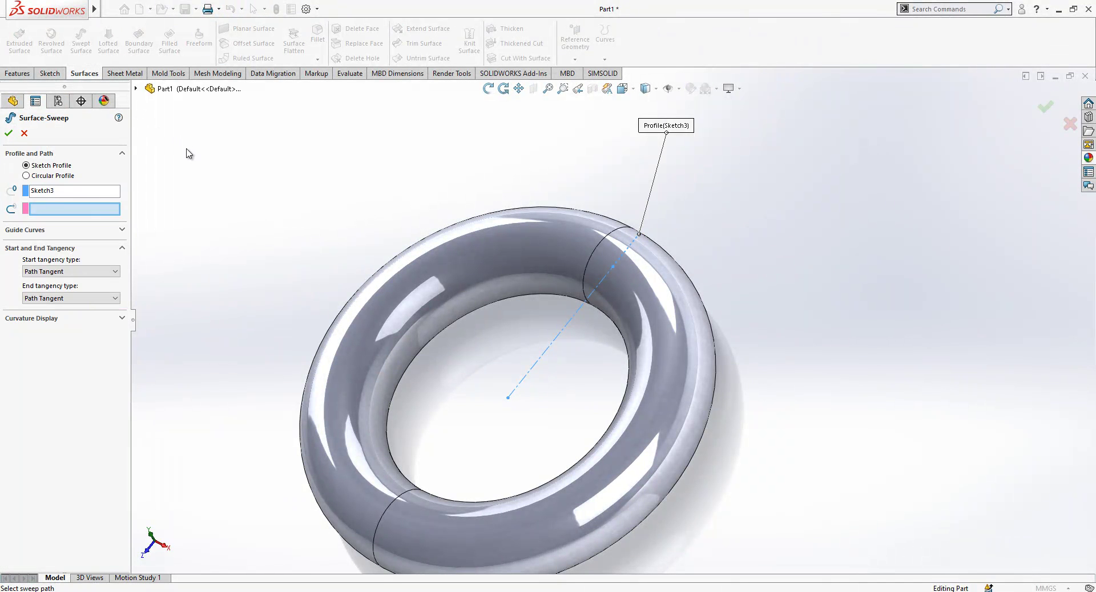
pyautogui.click(136, 89)
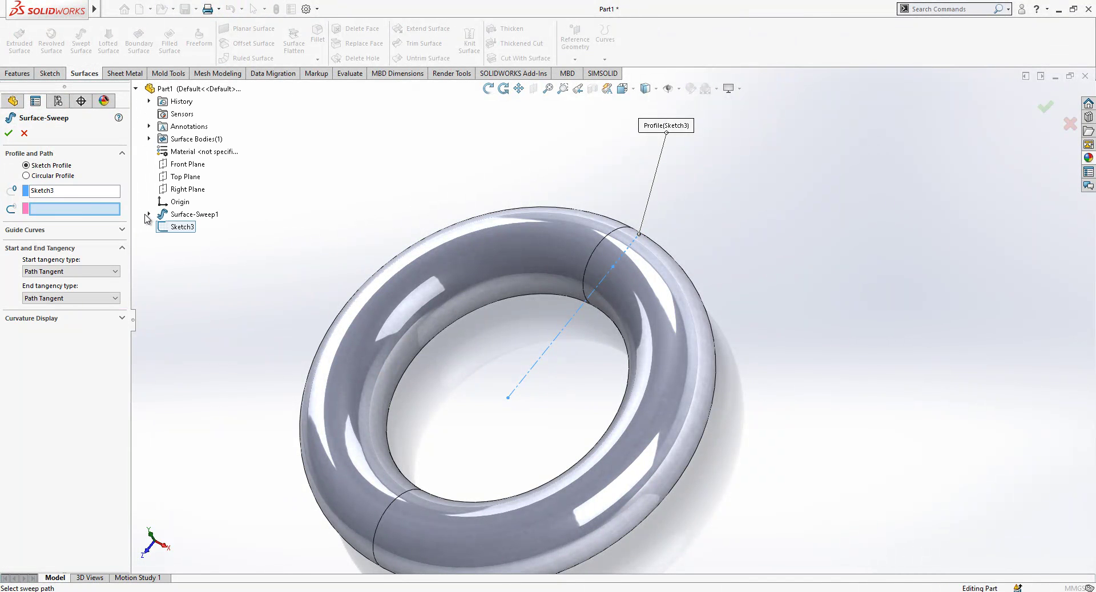
pyautogui.click(149, 215)
pyautogui.click(193, 239)
pyautogui.moveTo(404, 296); pyautogui.dragTo(505, 308, button='middle')
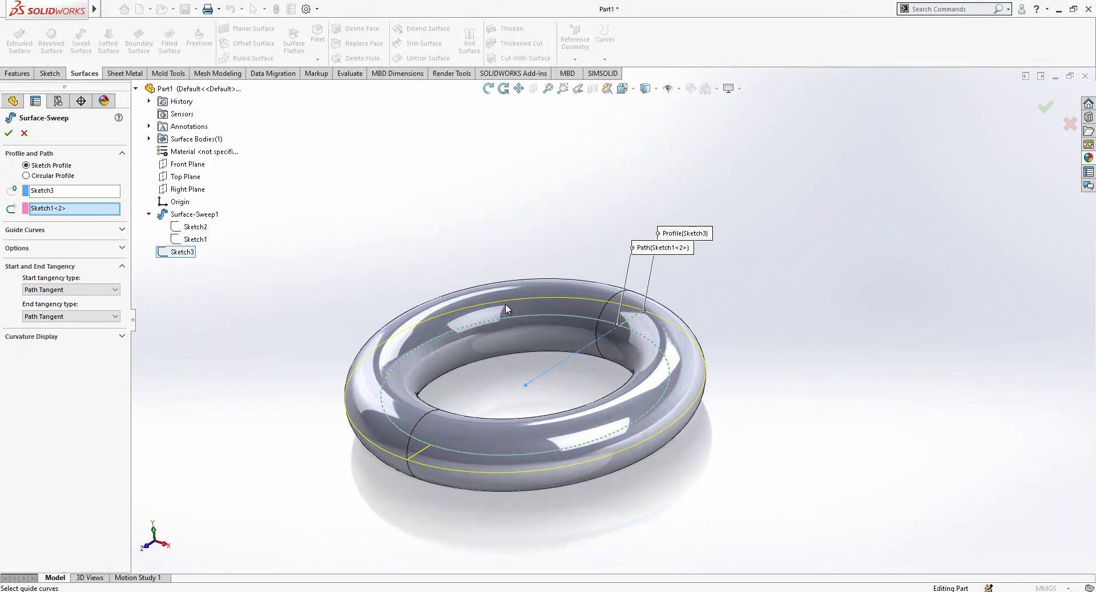
# - Set the profile twist to 60 revolutions and create Surface-Sweep2
pyautogui.click(94, 252)
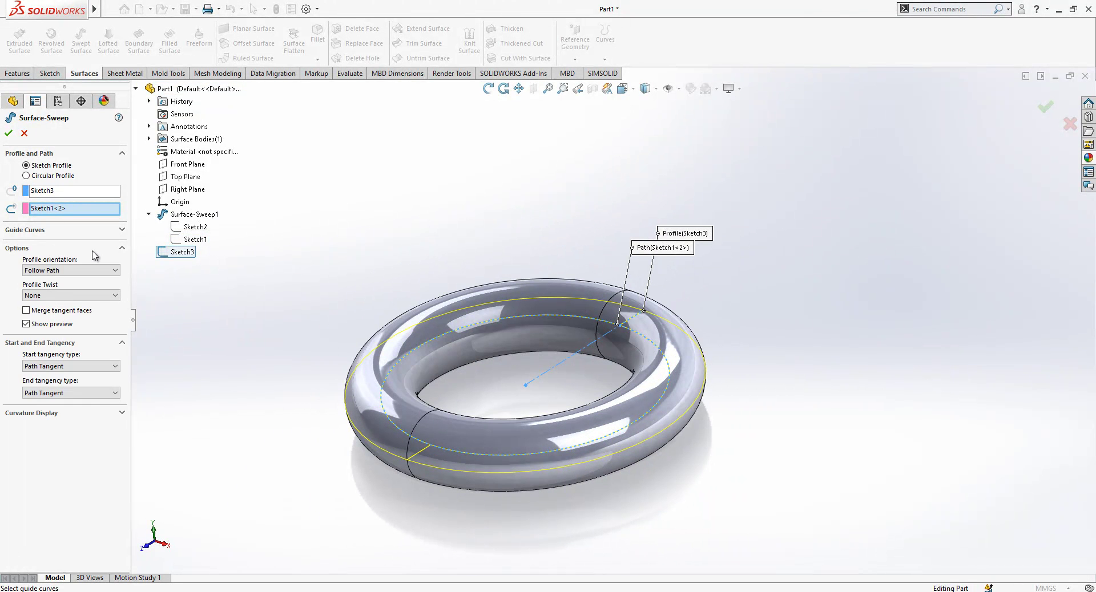
pyautogui.click(81, 296)
pyautogui.click(78, 311)
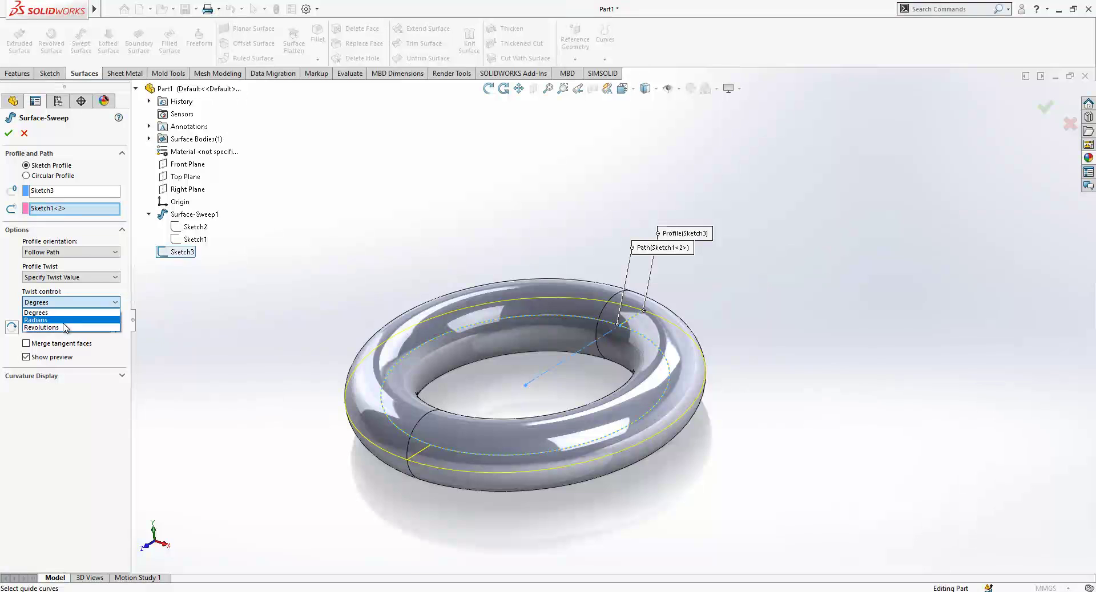
pyautogui.click(63, 311)
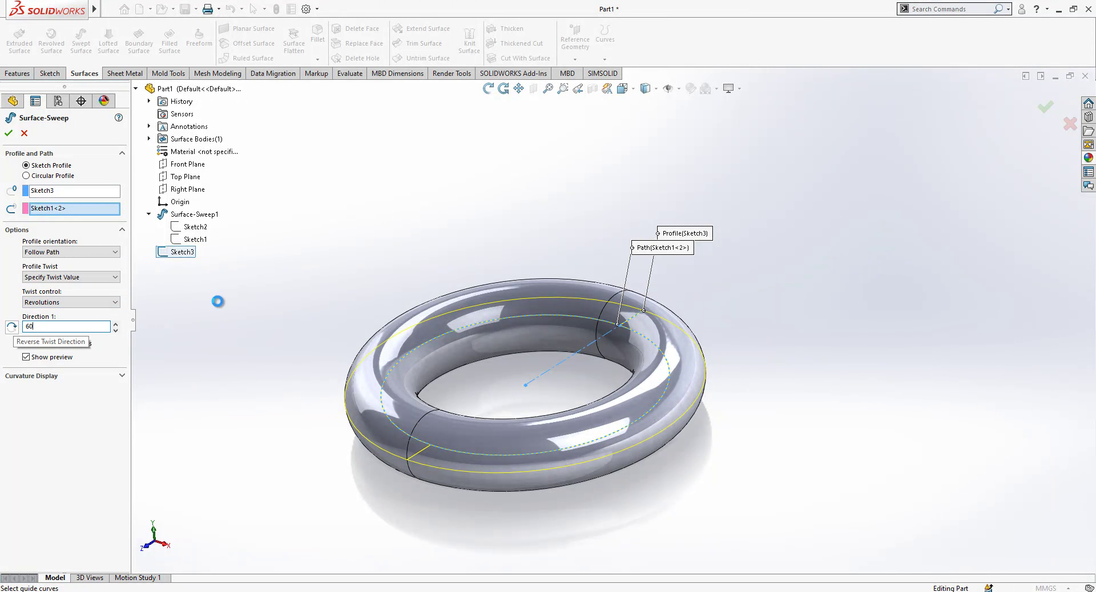
pyautogui.click(9, 134)
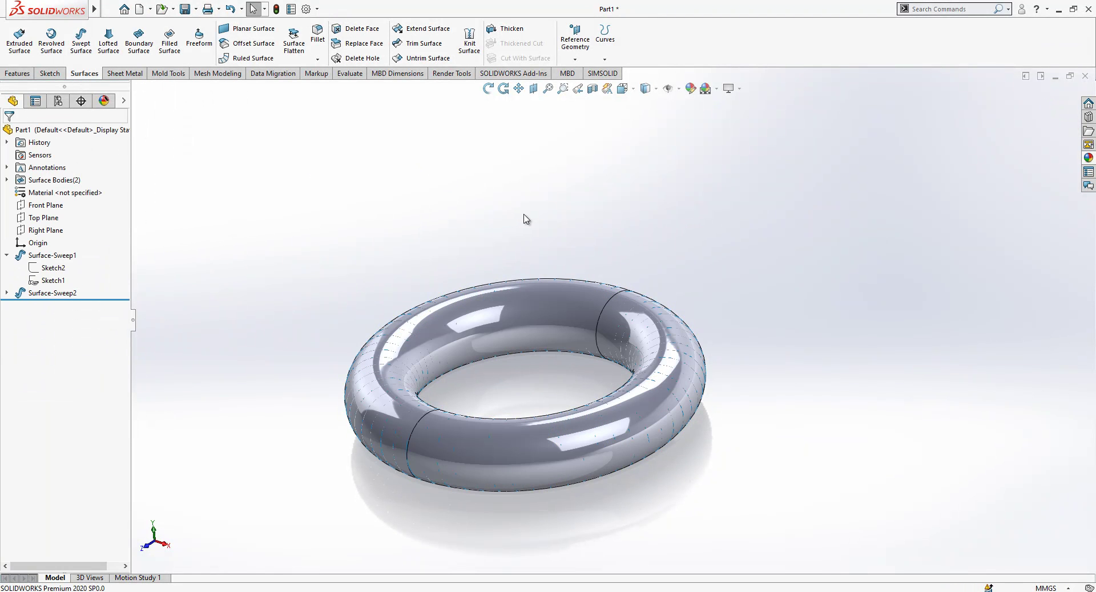
# - Hide the Surface-Sweep1 torus to inspect the spiral, then show it again under Surface Bodies
pyautogui.click(618, 316)
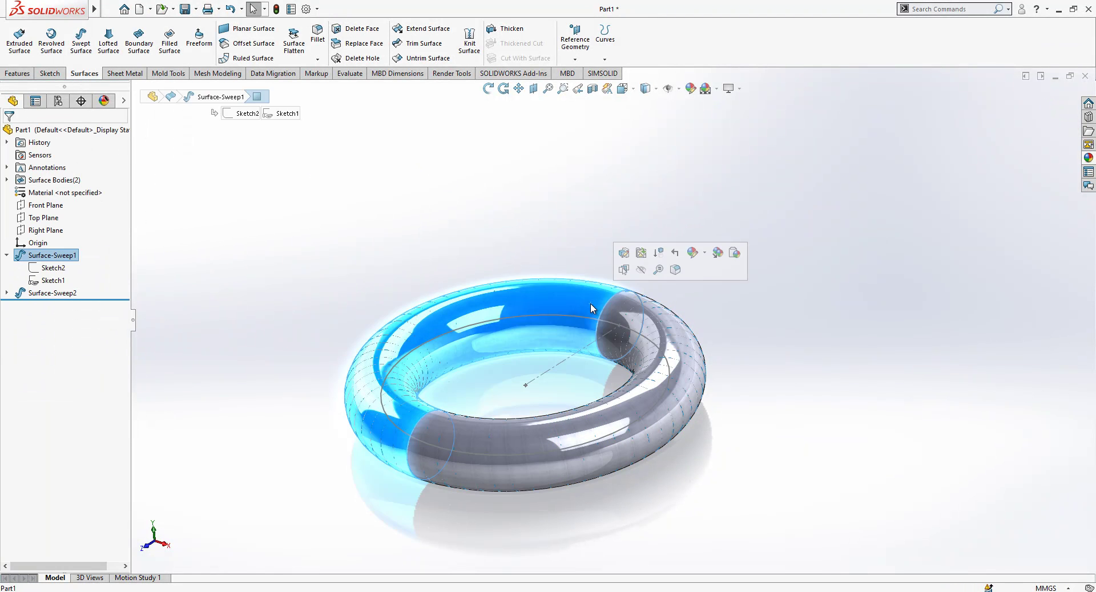
pyautogui.click(641, 279)
pyautogui.moveTo(642, 286); pyautogui.dragTo(500, 473, button='middle')
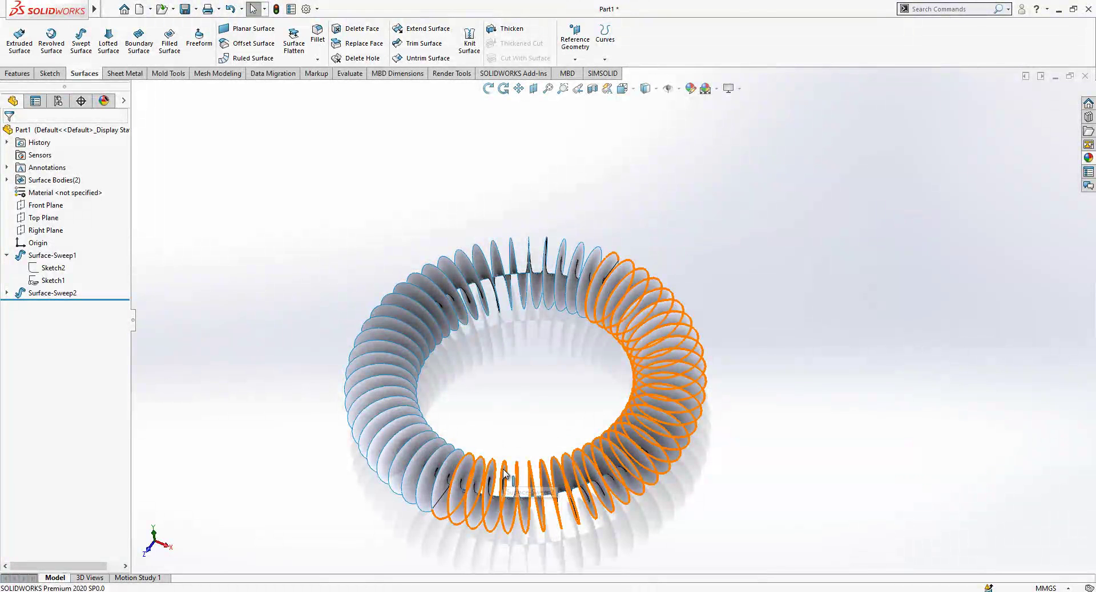
pyautogui.click(504, 474)
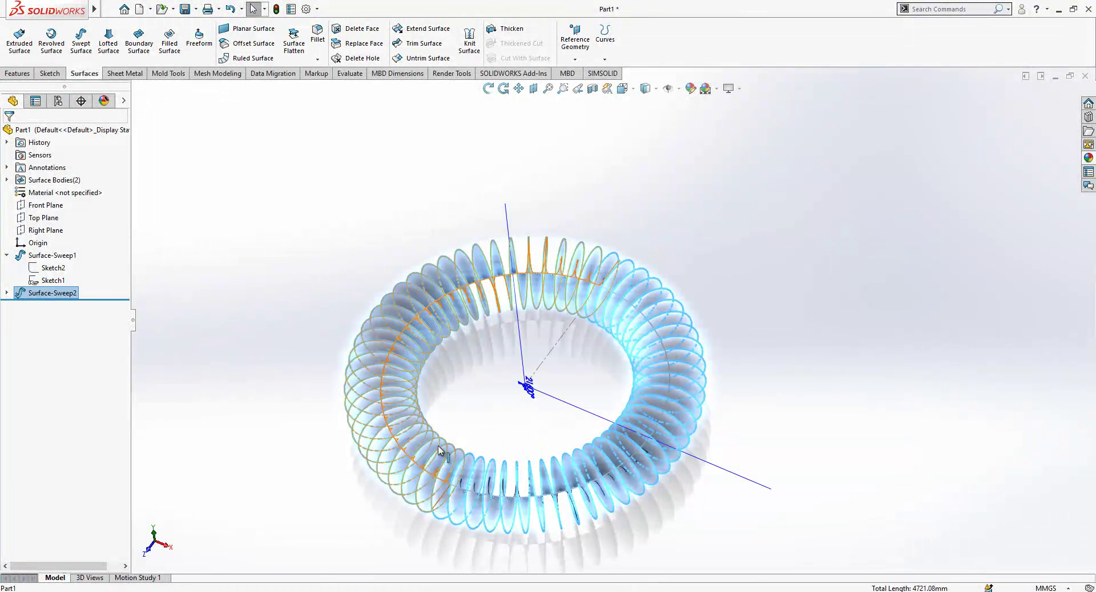
pyautogui.press('Escape')
pyautogui.click(7, 179)
pyautogui.click(64, 192)
pyautogui.click(35, 169)
# - Create an Intersection Curve from both torus faces and Surface-Sweep2 in a 3D sketch
pyautogui.click(50, 73)
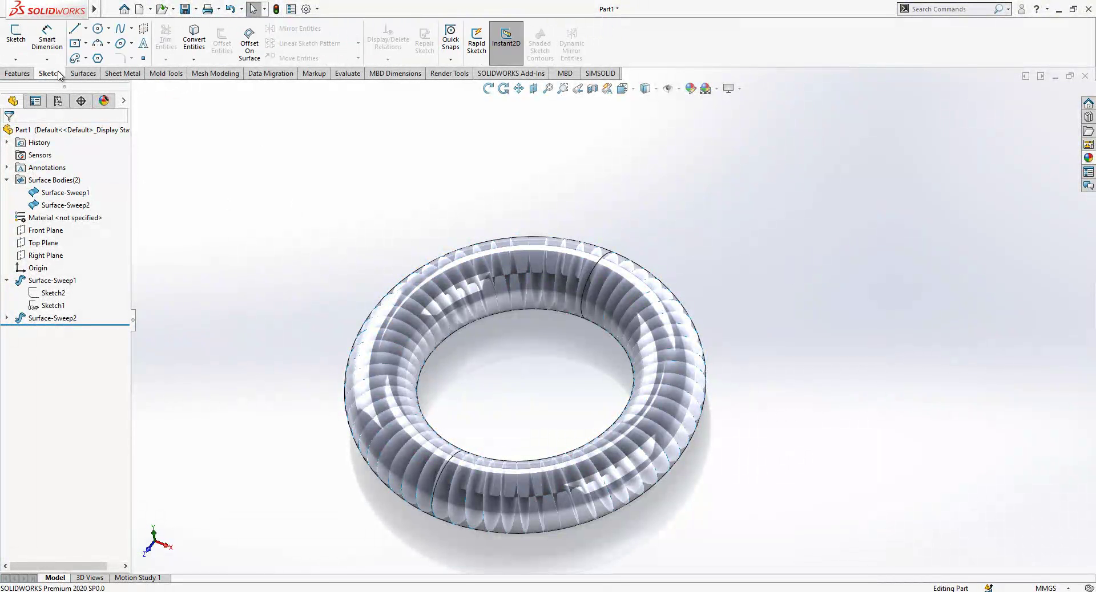
pyautogui.click(199, 60)
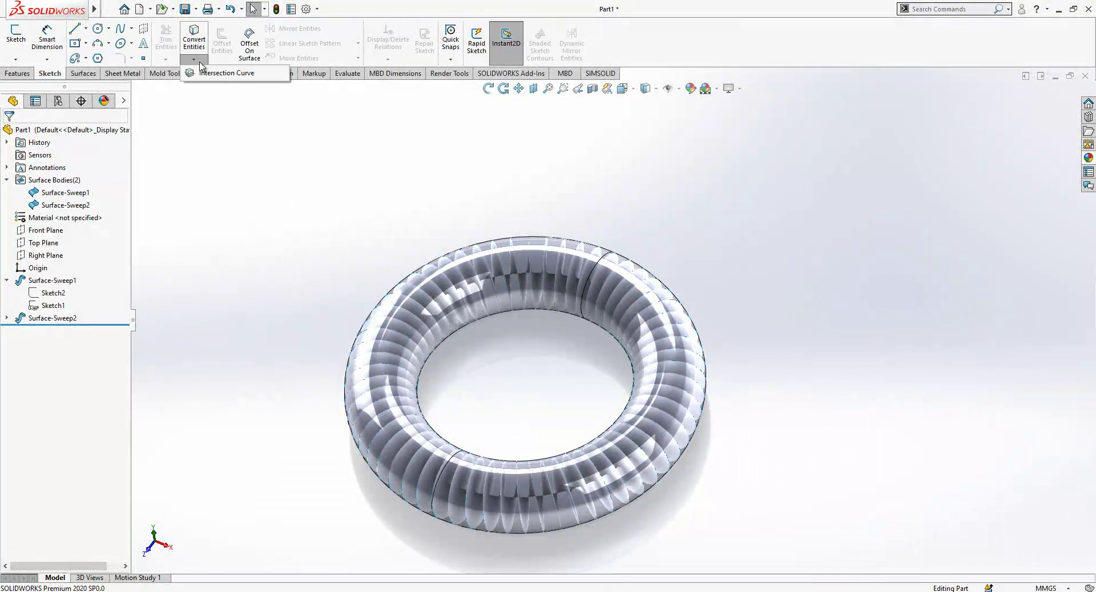
pyautogui.click(232, 73)
pyautogui.click(547, 258)
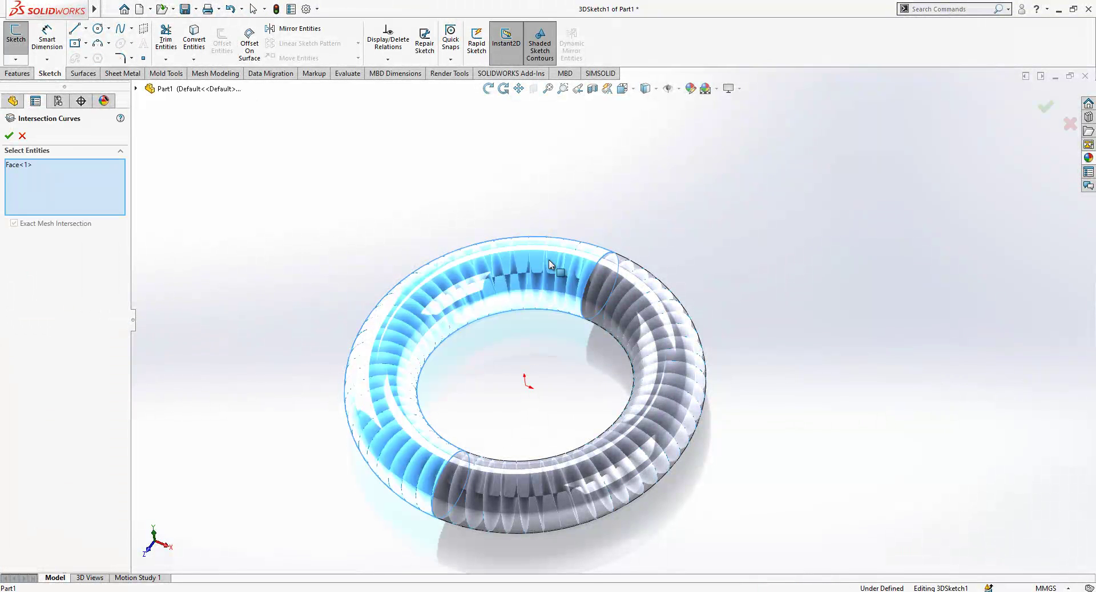
pyautogui.click(610, 278)
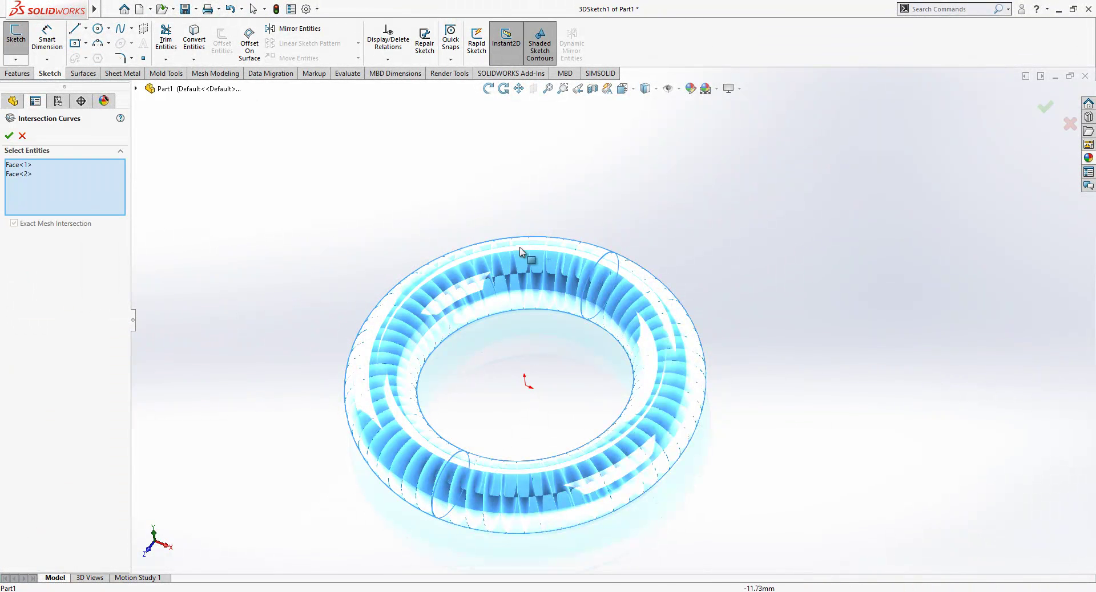
pyautogui.click(137, 89)
pyautogui.click(149, 139)
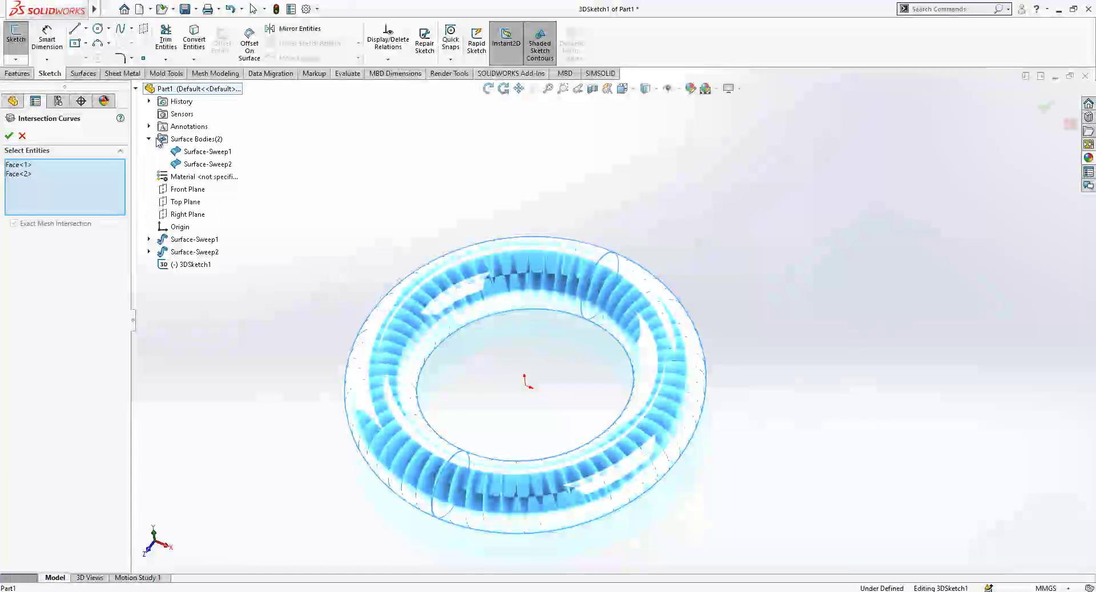
pyautogui.click(203, 165)
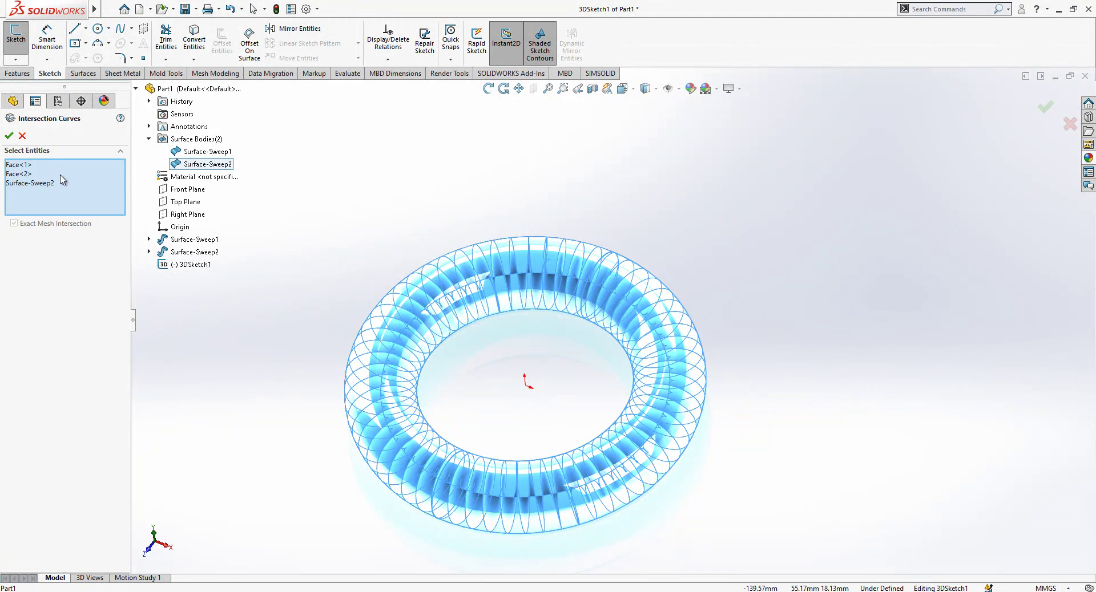
pyautogui.click(9, 136)
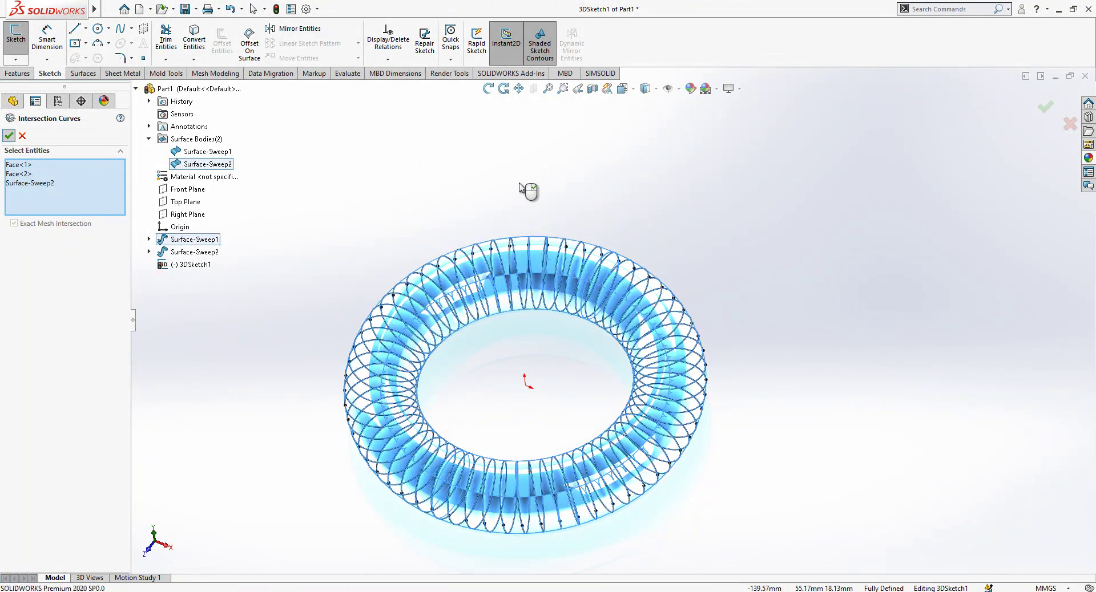
# - Hide both surface bodies to leave only the coil curve, and exit 3DSketch1
pyautogui.moveTo(525, 191); pyautogui.dragTo(559, 216, button='middle')
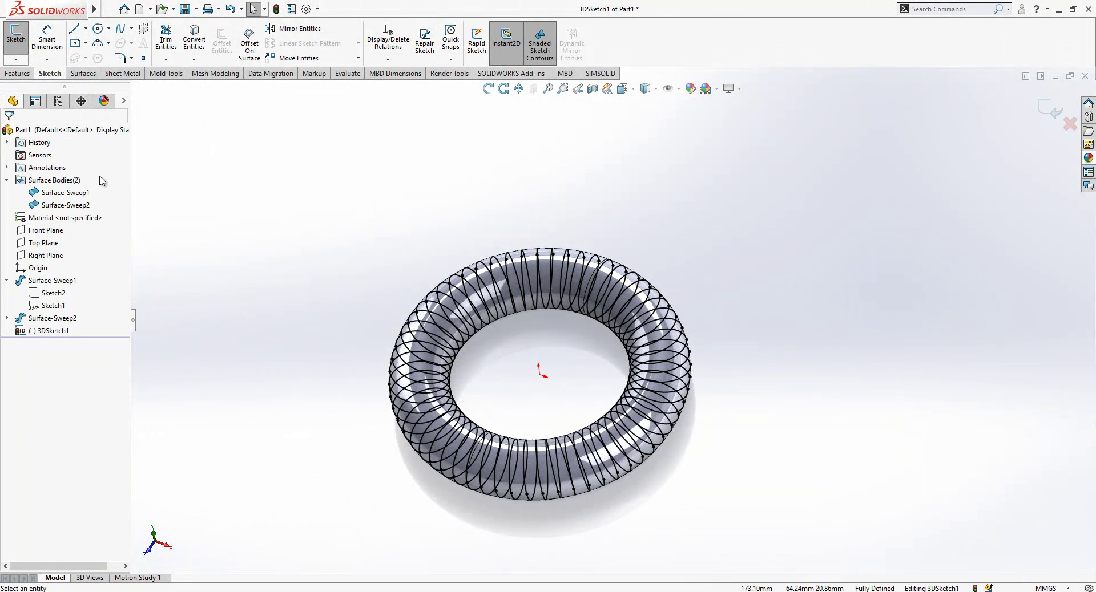
pyautogui.click(67, 182)
pyautogui.press('Tab')
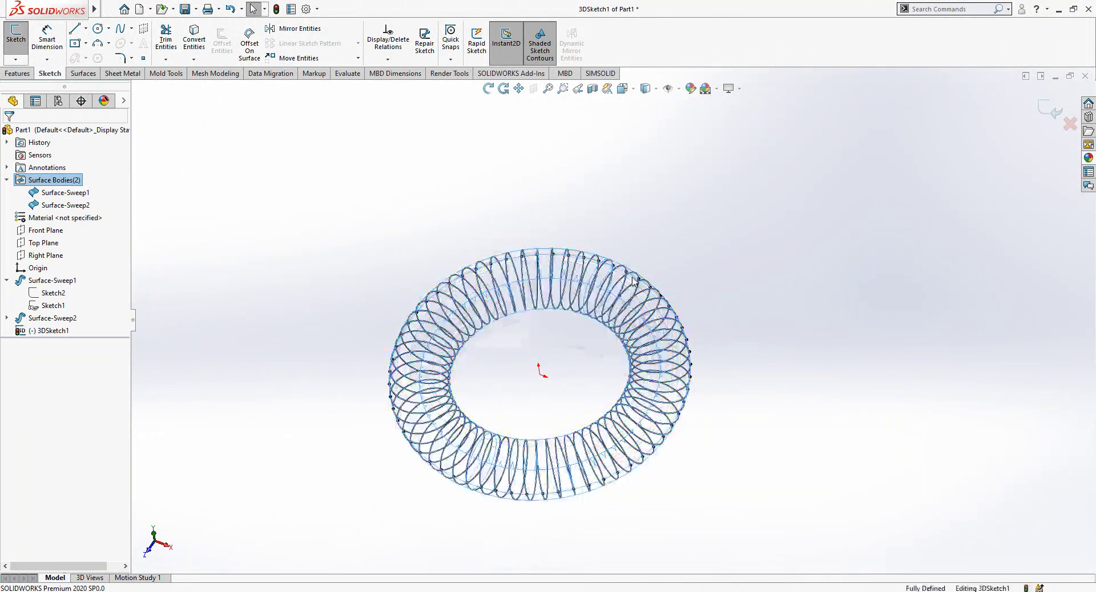
pyautogui.moveTo(651, 283); pyautogui.dragTo(745, 313, button='middle')
pyautogui.moveTo(587, 318); pyautogui.dragTo(548, 394, button='middle')
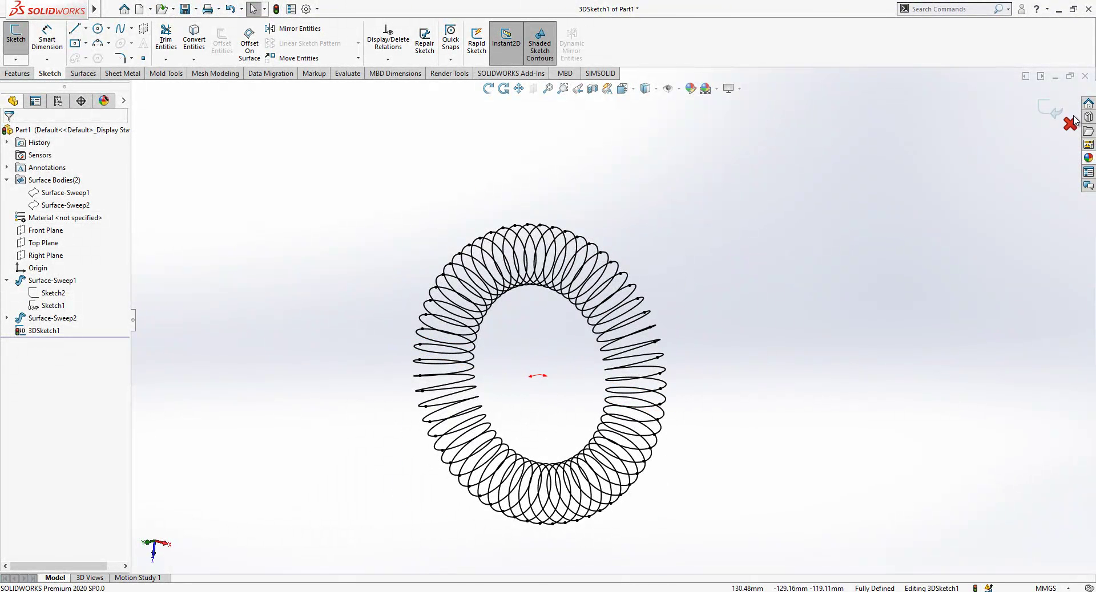
pyautogui.click(1050, 108)
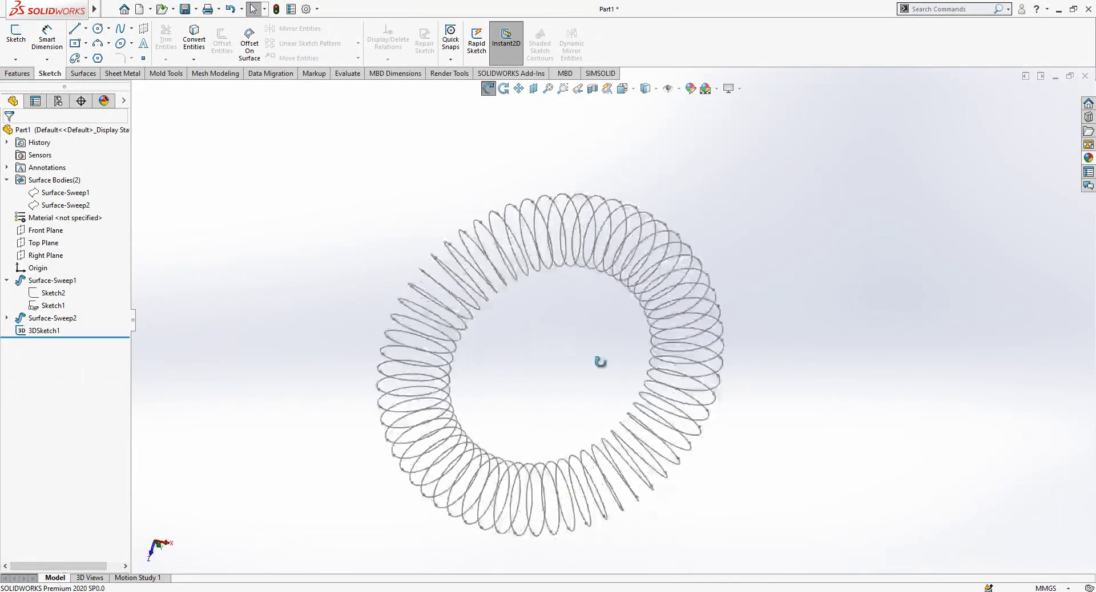
# - On the Top Plane, draw a circle on the coil's top, dimension it Ø3.5 mm, and exit
pyautogui.click(40, 243)
pyautogui.click(79, 229)
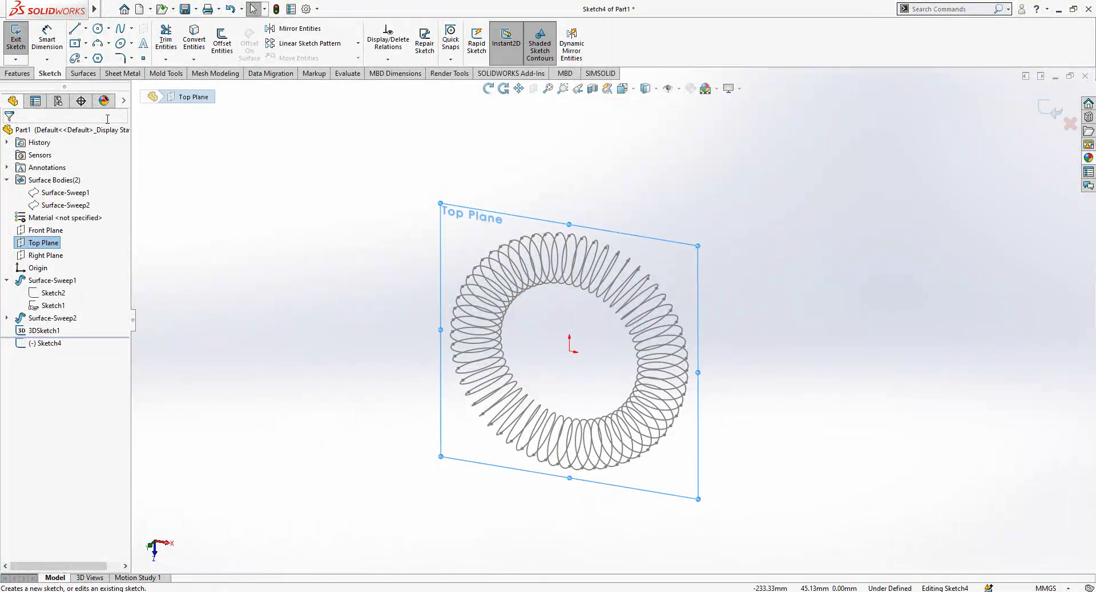
pyautogui.click(97, 28)
pyautogui.scroll(-3, 576, 245)
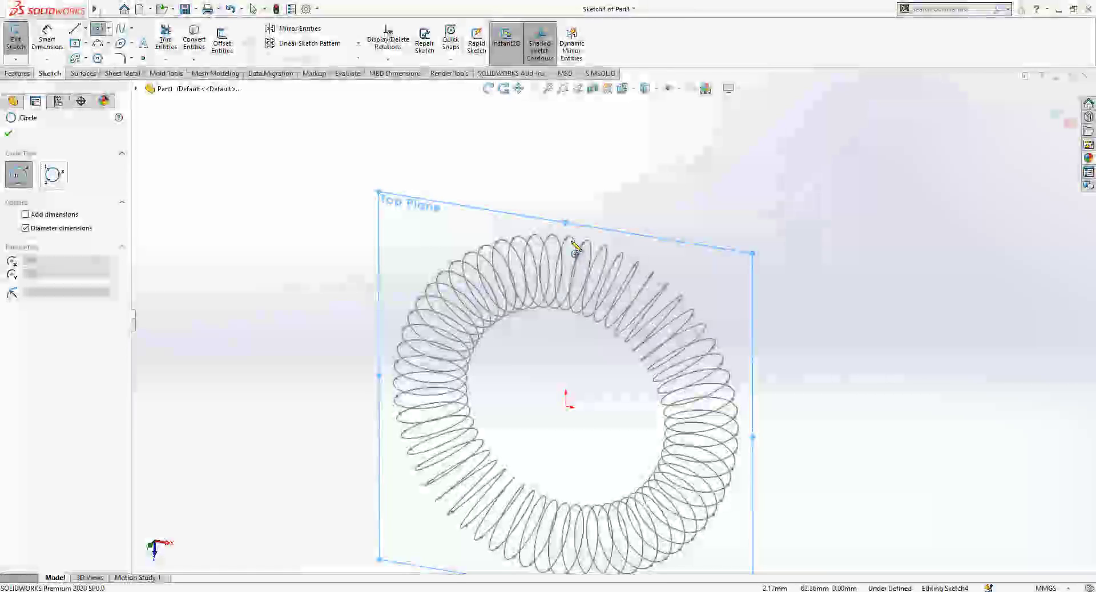
pyautogui.moveTo(565, 240); pyautogui.dragTo(578, 241)
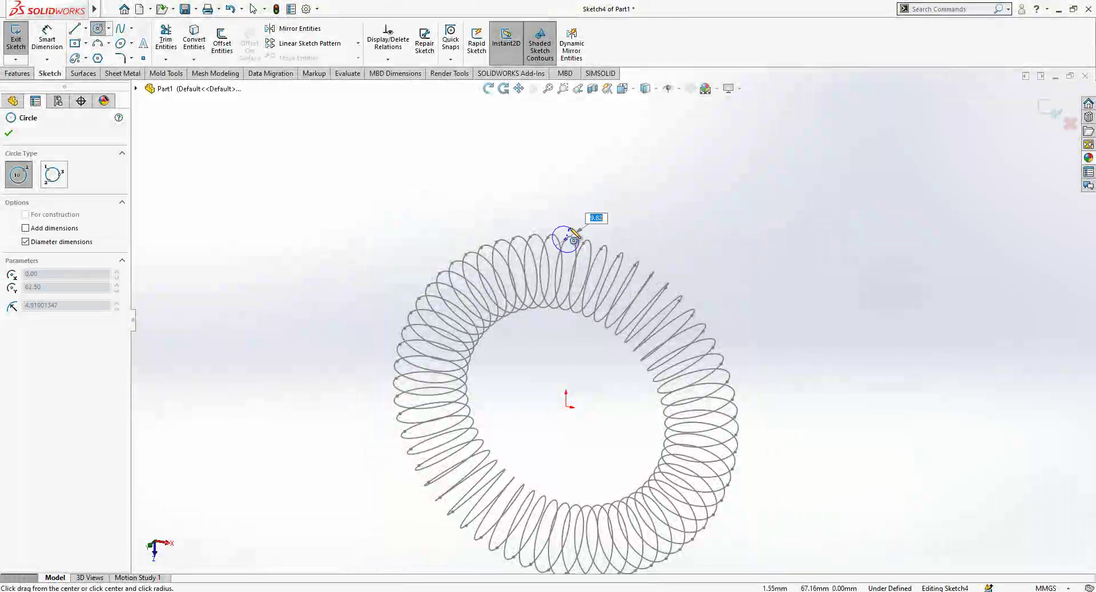
pyautogui.click(46, 48)
pyautogui.click(569, 232)
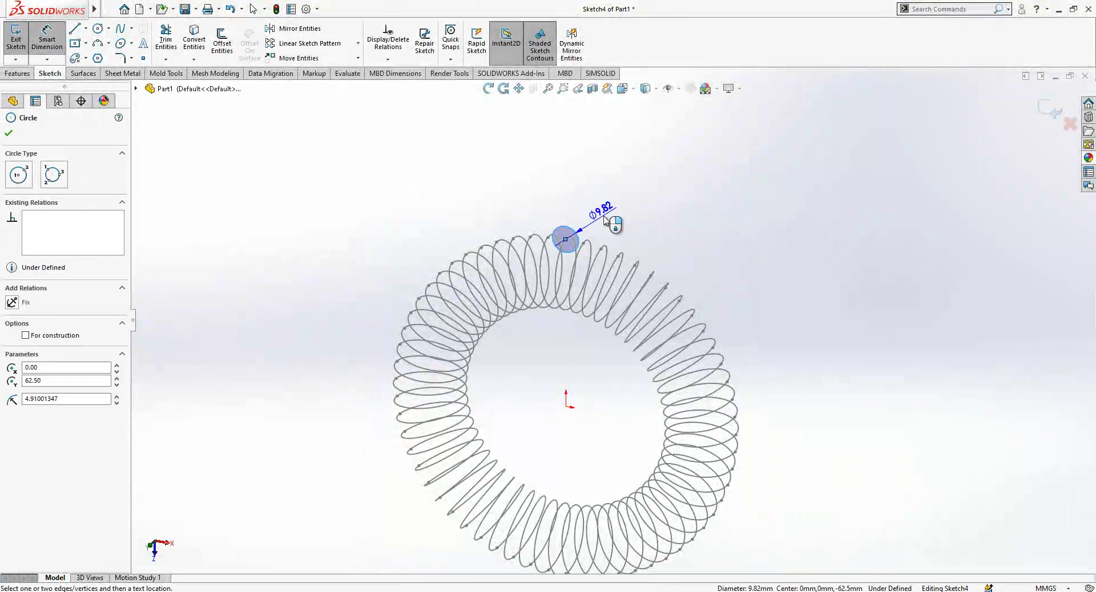
pyautogui.click(602, 212)
pyautogui.write('3.5')
pyautogui.press('Return')
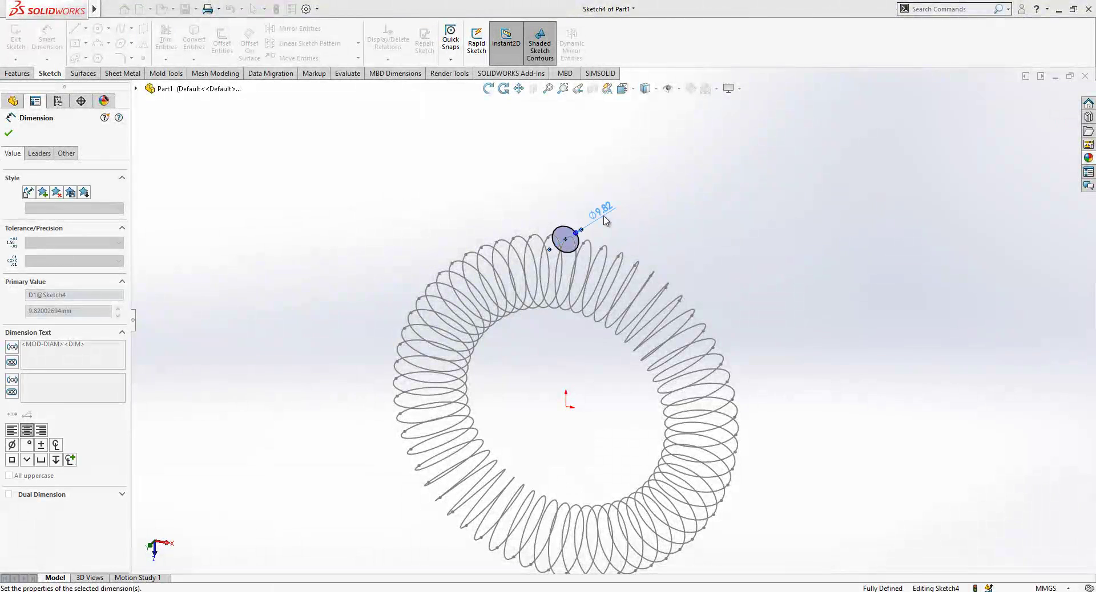
pyautogui.moveTo(771, 285); pyautogui.dragTo(596, 297, button='middle')
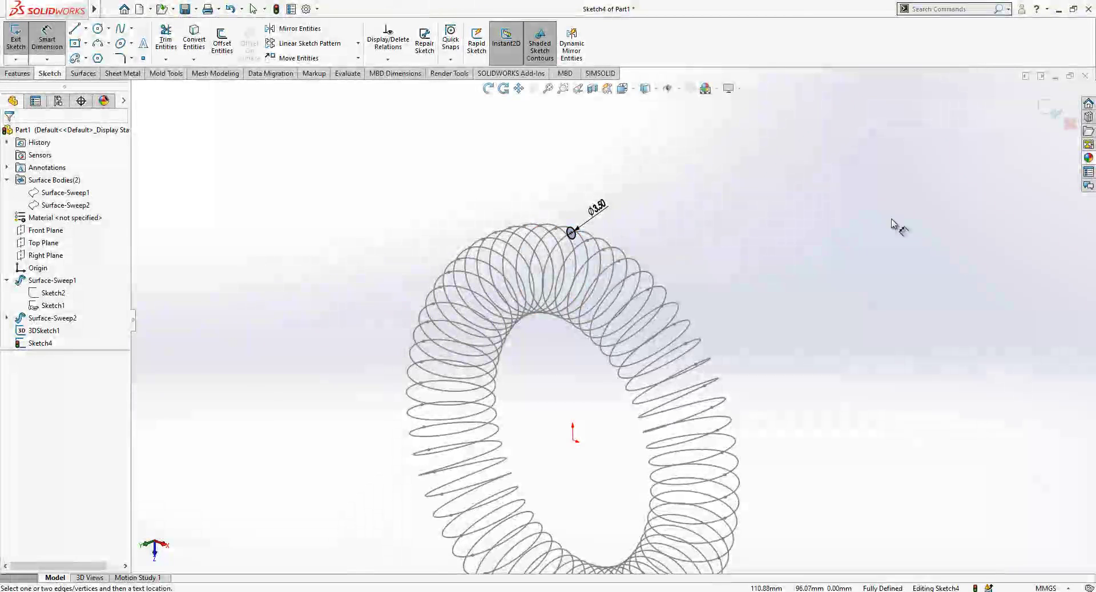
pyautogui.click(1037, 110)
# - Start a Swept Boss/Base with Sketch4 as profile and 3DSketch1 as path
pyautogui.click(17, 74)
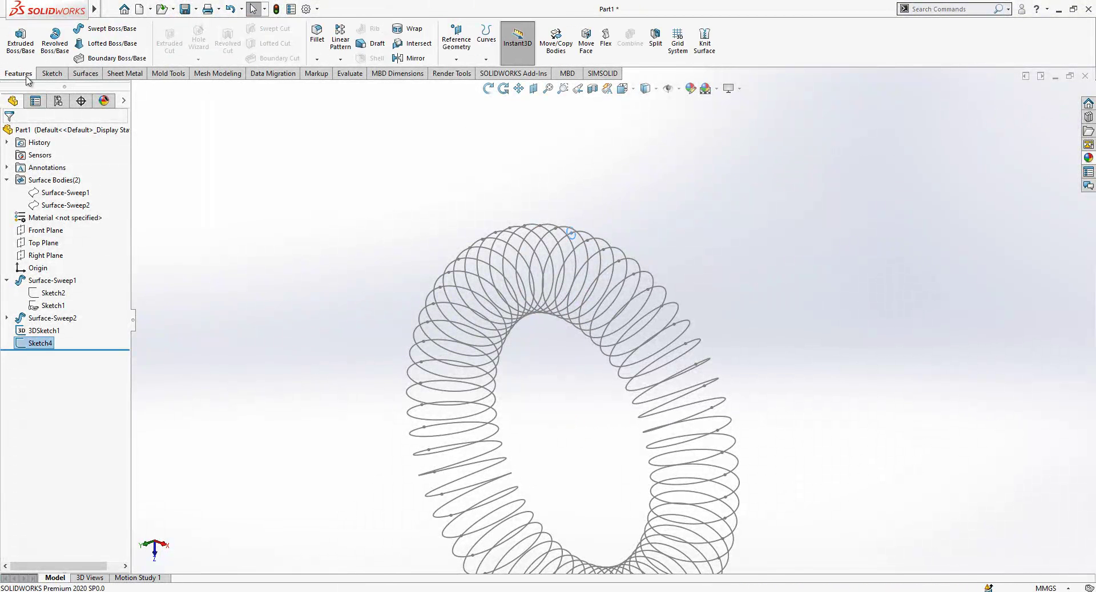
pyautogui.click(90, 30)
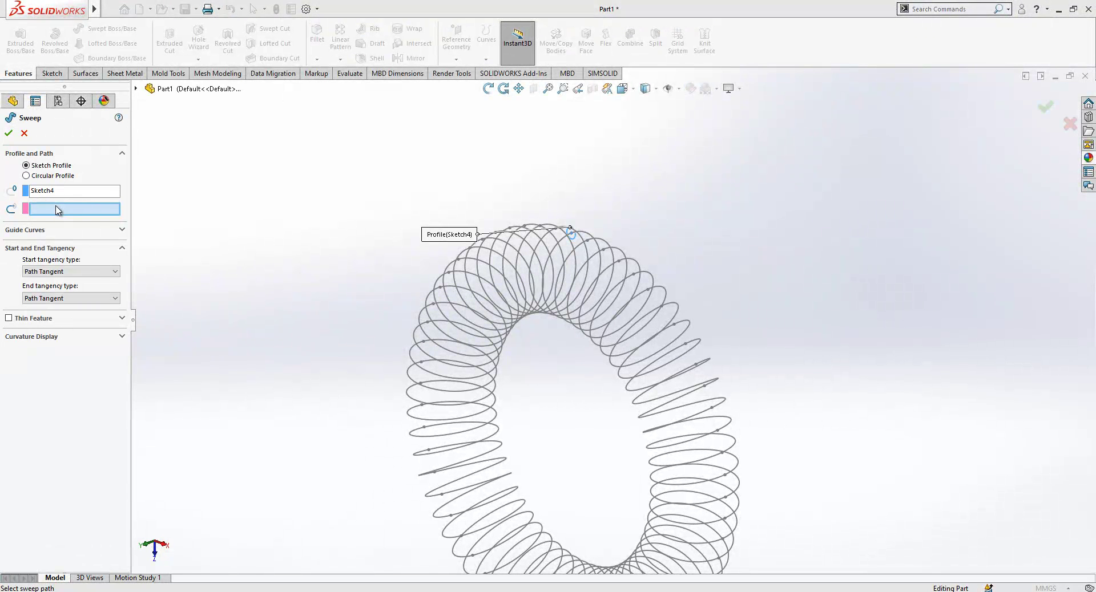
pyautogui.click(588, 236)
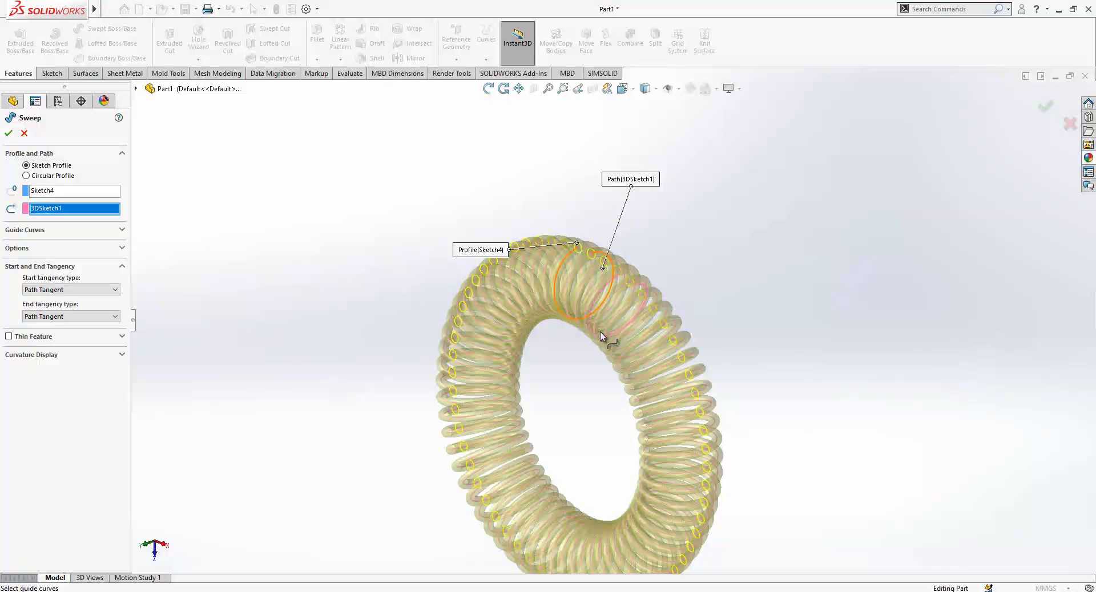
pyautogui.moveTo(600, 335); pyautogui.dragTo(581, 312, button='middle')
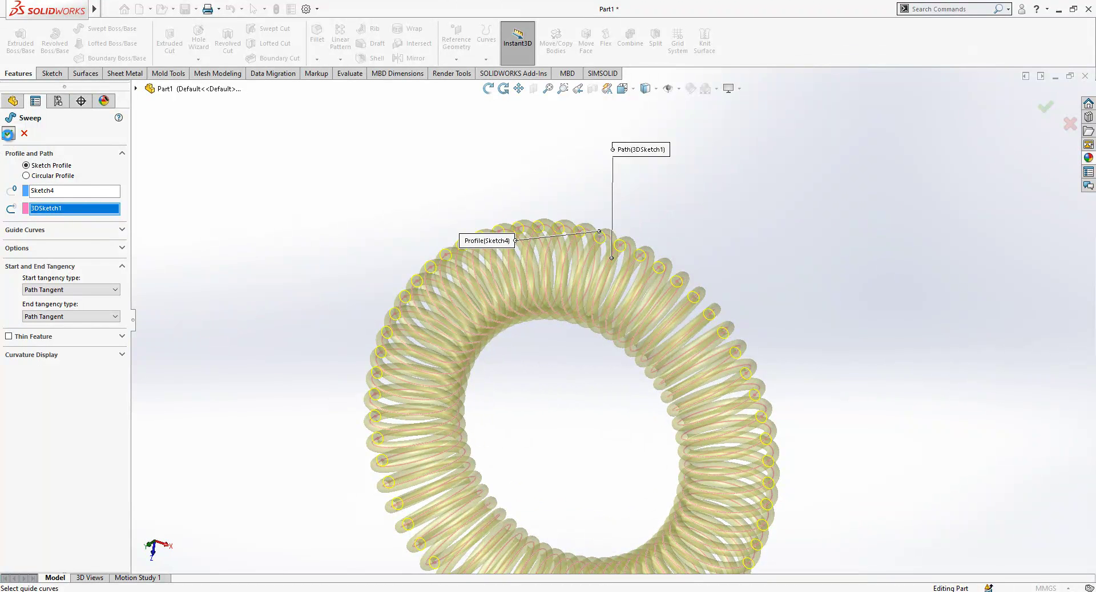
# - Accept the sweep to create Sweep1, the solid wire coil around the ring, and orbit the view to inspect it
pyautogui.click(8, 134)
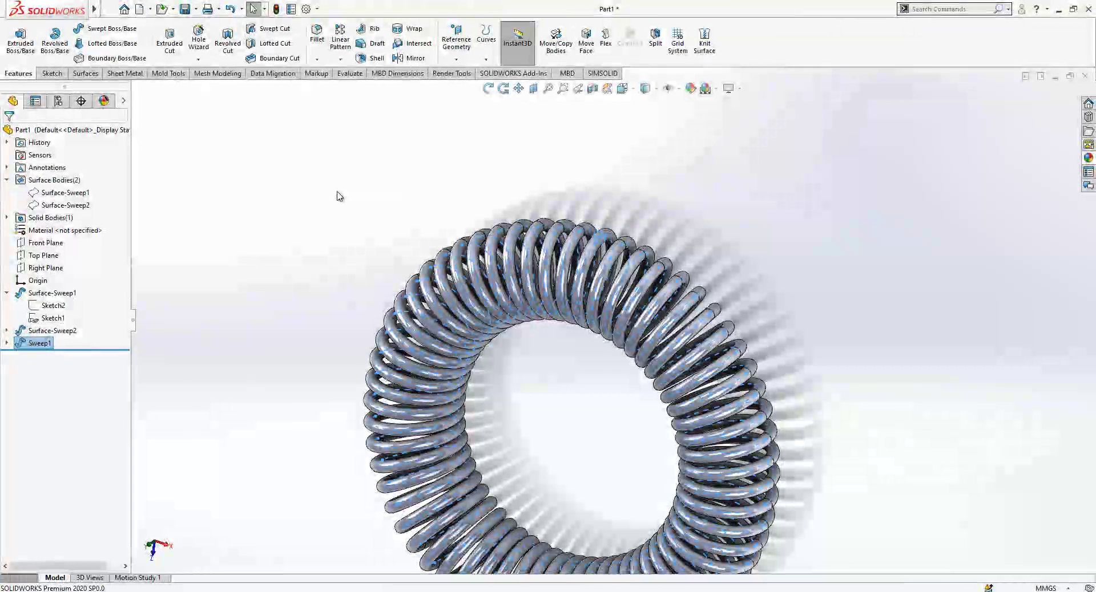
pyautogui.click(338, 196)
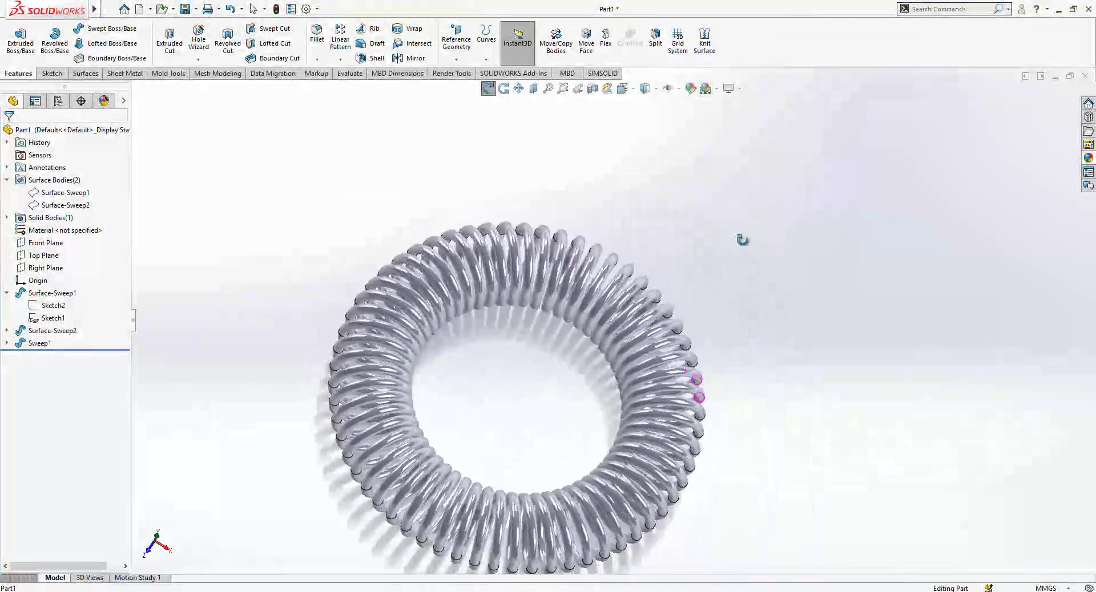